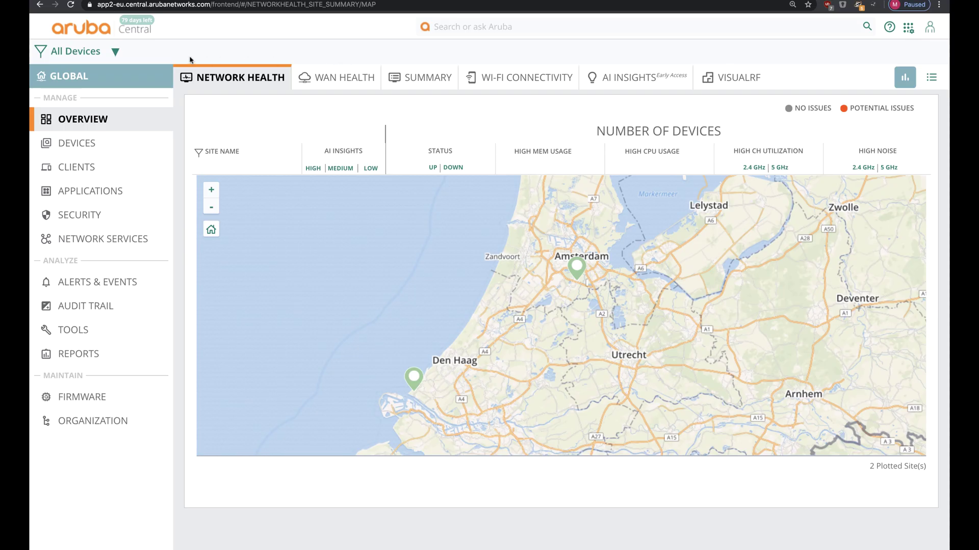
# Filter the view to group ABC-DC, list its gateways, and open the gateway configuration
pyautogui.click(114, 52)
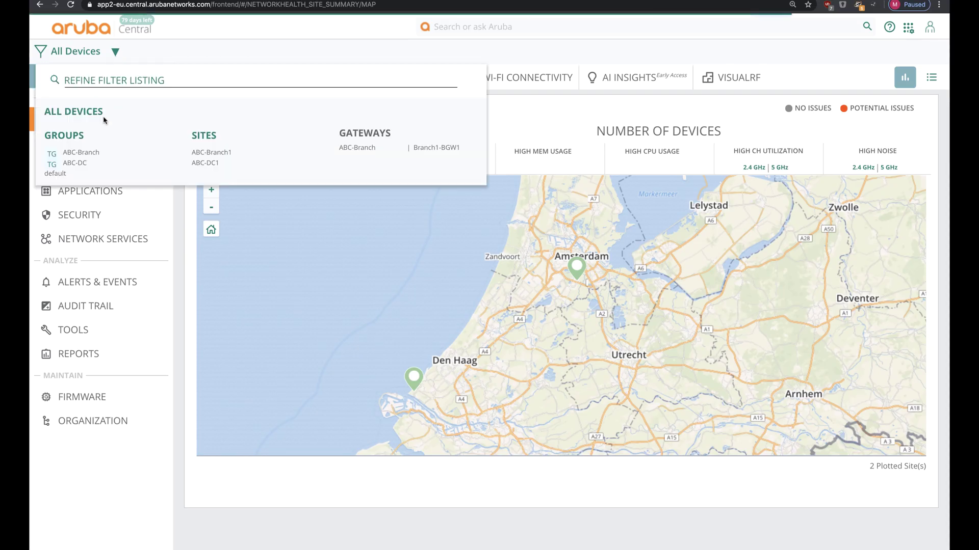
pyautogui.click(76, 163)
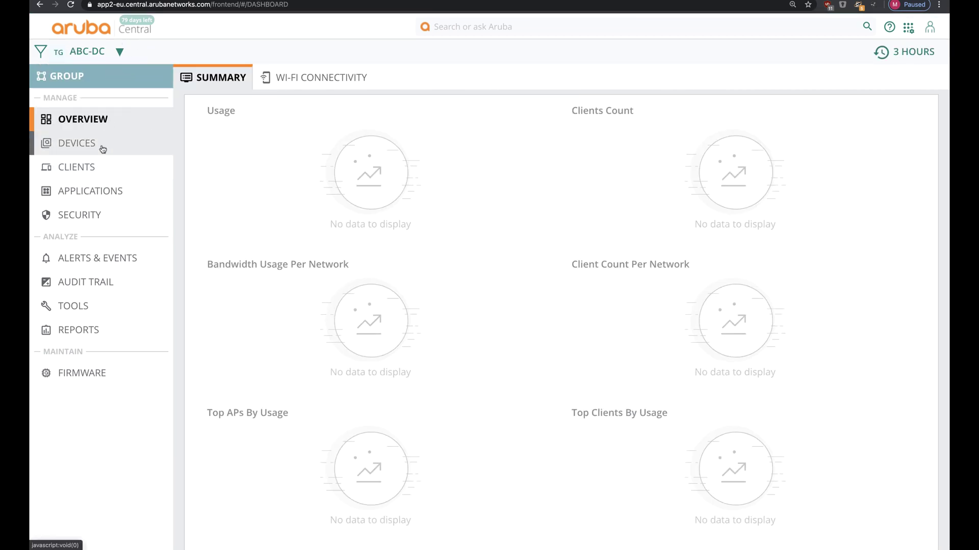
pyautogui.click(102, 148)
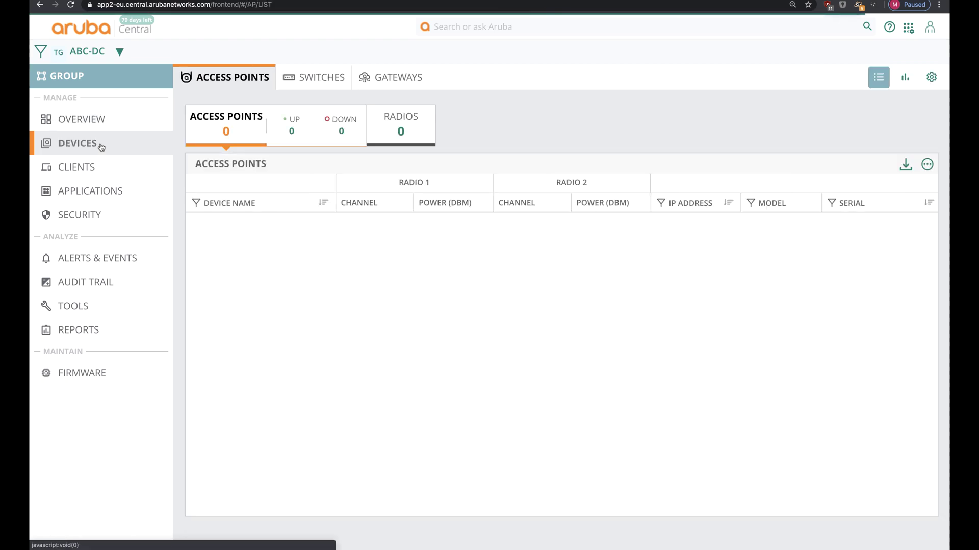
pyautogui.click(426, 82)
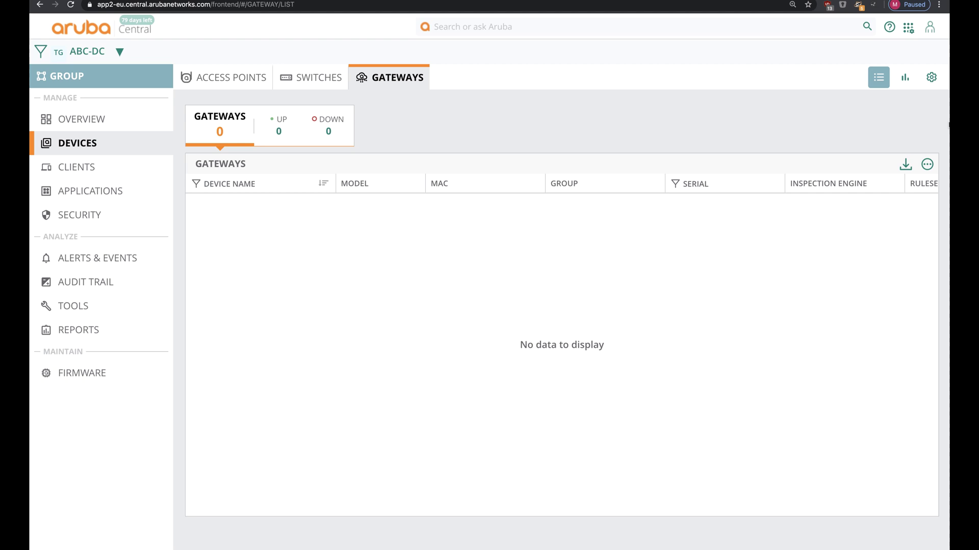
pyautogui.click(931, 82)
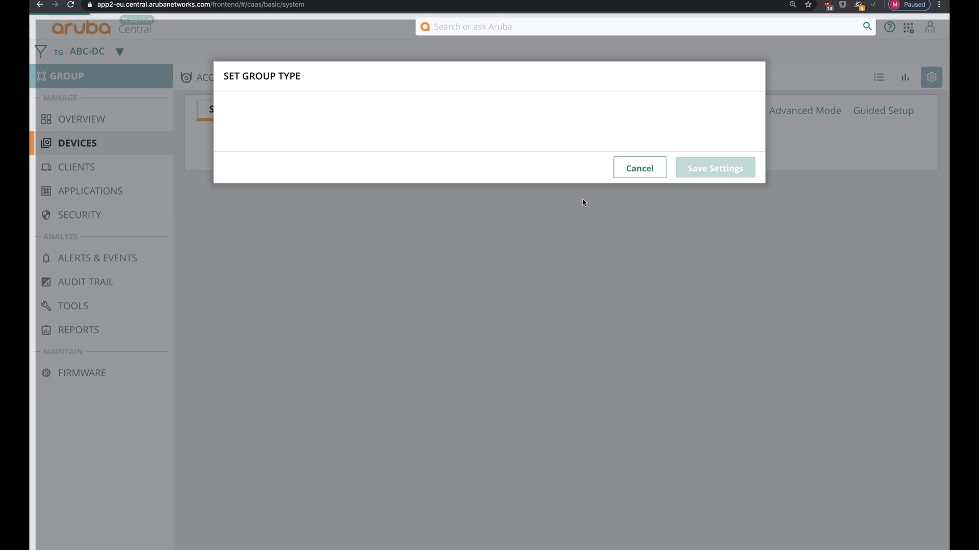
# Save VPNC as the ABC-DC group type and exit the guided setup wizard
pyautogui.click(344, 138)
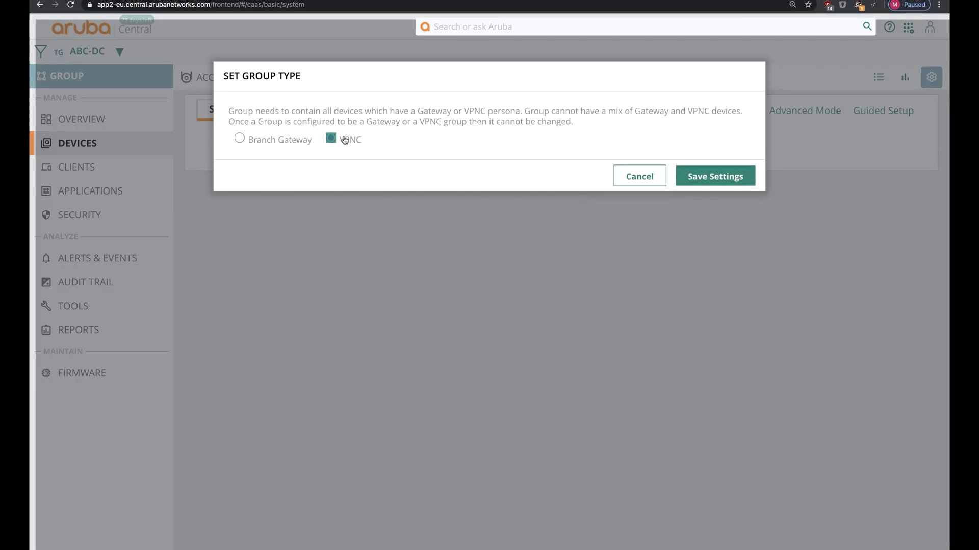
pyautogui.click(722, 178)
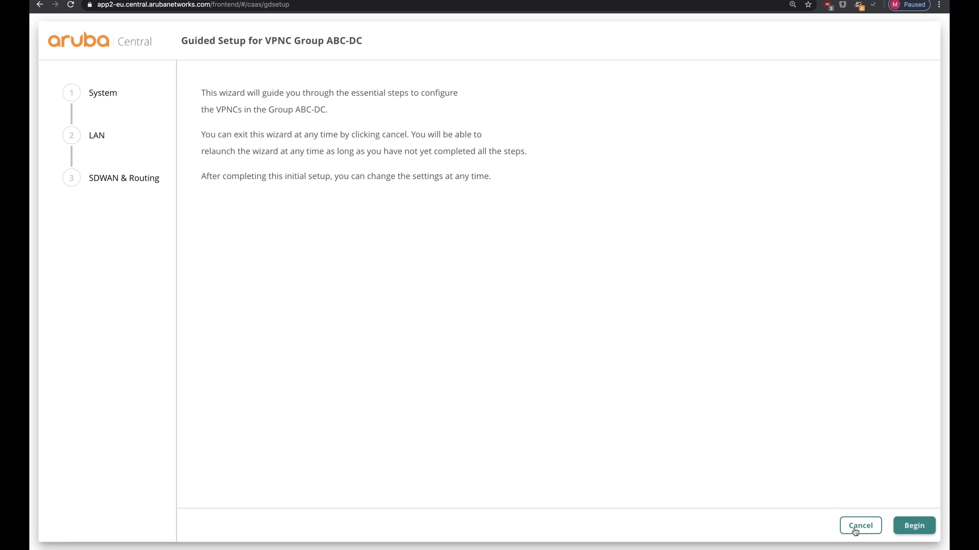
pyautogui.click(855, 530)
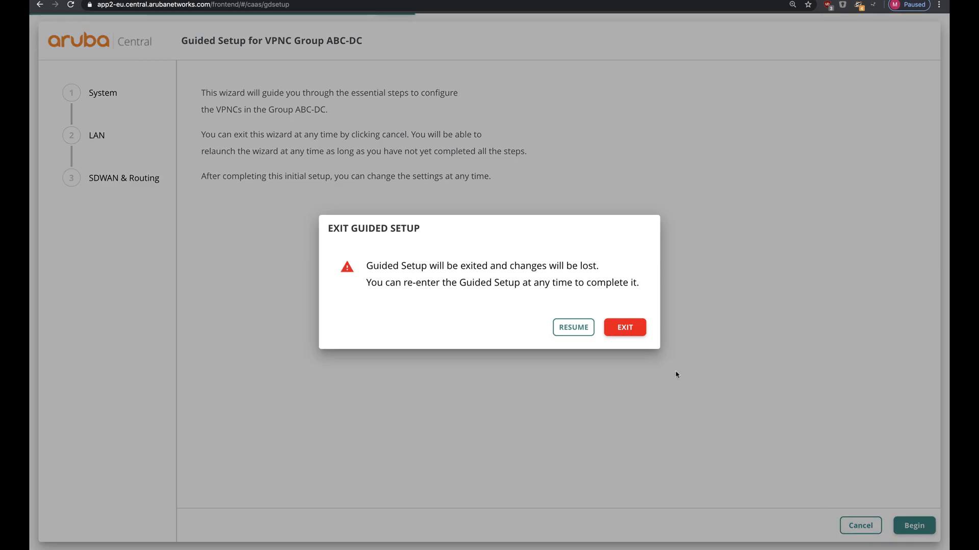
pyautogui.click(626, 327)
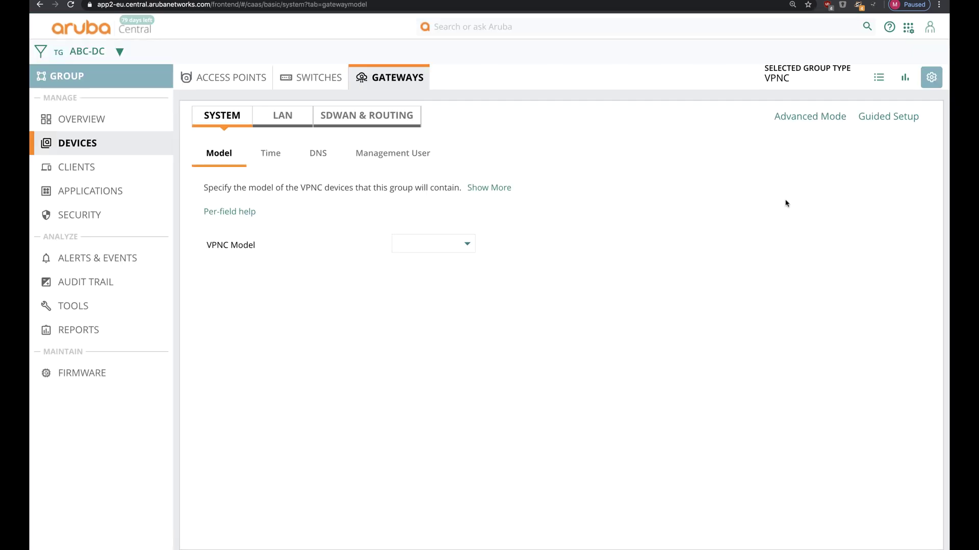
# Switch to Advanced Mode and open the Gateway Pool section under Interface > Pool Management
pyautogui.click(815, 121)
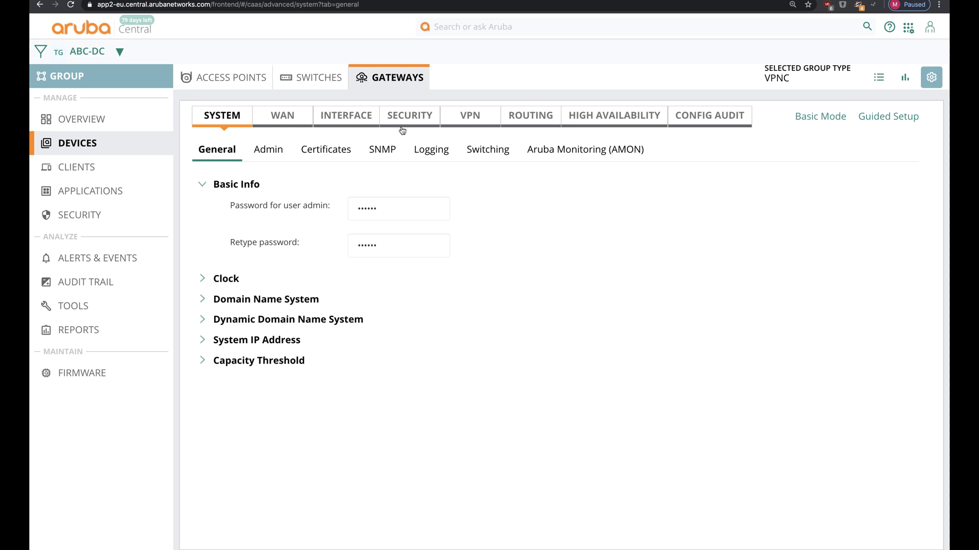
pyautogui.click(348, 126)
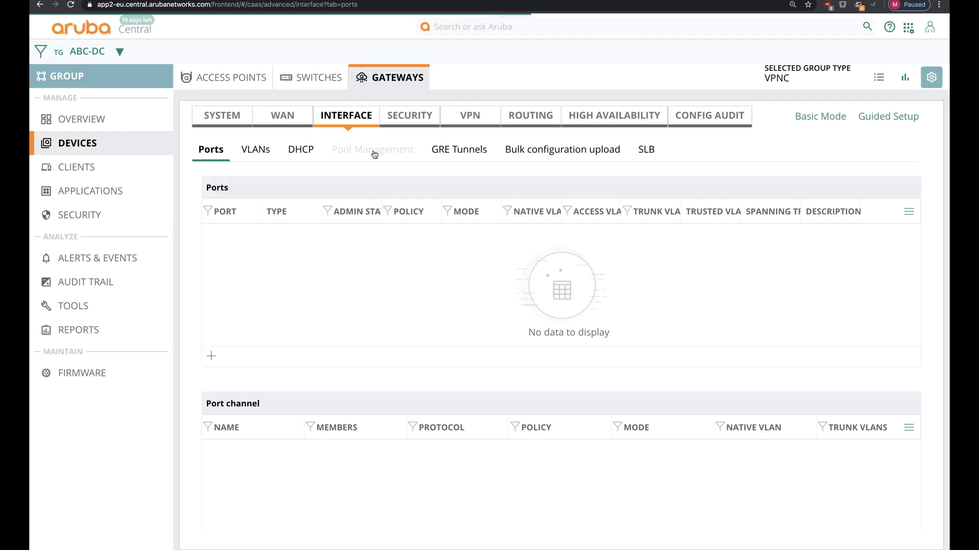
pyautogui.click(374, 154)
pyautogui.click(265, 438)
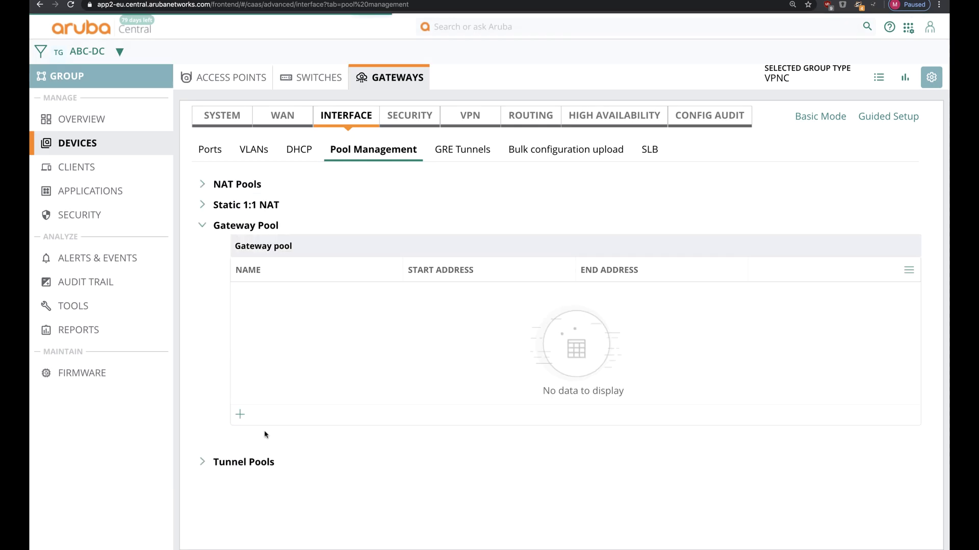
# Add gateway pool mgmt-central spanning 100.65.101.1 to 100.65.101.255 and save it
pyautogui.click(240, 415)
pyautogui.scroll(-3, 337, 357)
pyautogui.click(344, 378)
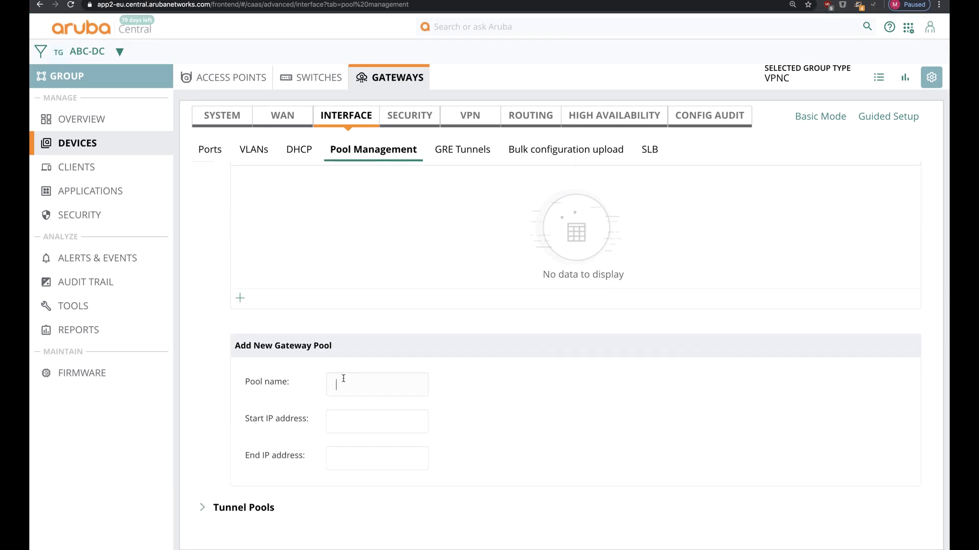
pyautogui.write('mgmt-central')
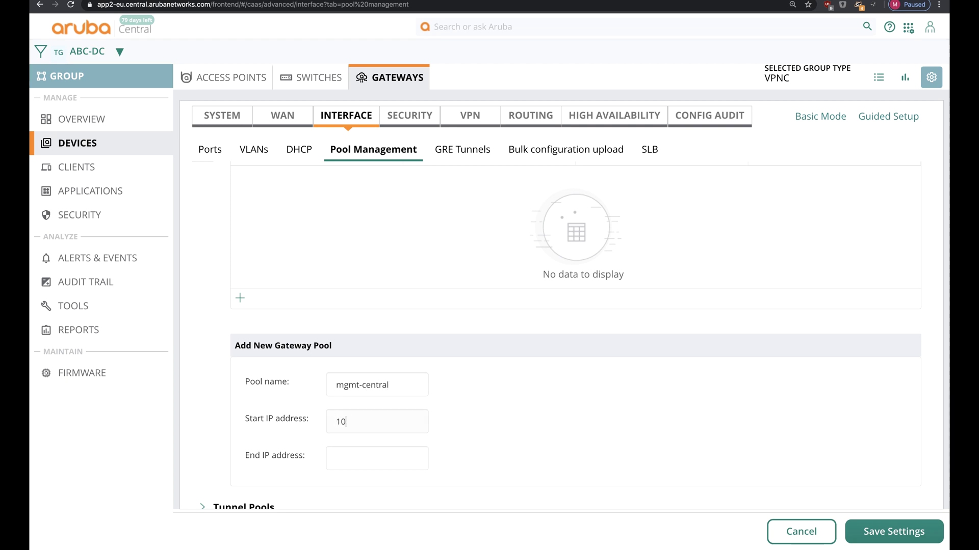
pyautogui.write('100.65.101.1')
pyautogui.hotkey('ctrl', 'a')
pyautogui.hotkey('ctrl', 'c')
pyautogui.press('Tab')
pyautogui.hotkey('ctrl', 'v')
pyautogui.click(868, 531)
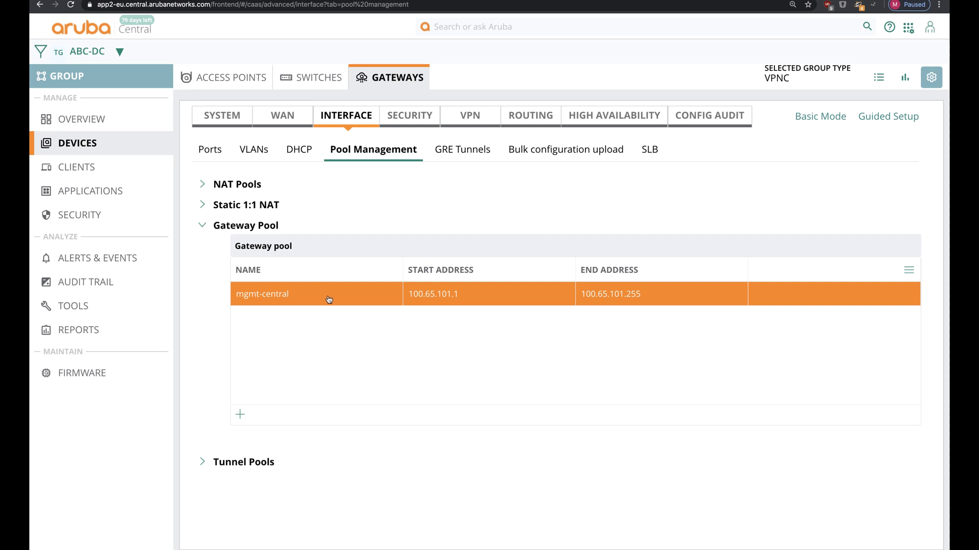
# Add a new VLAN named mgmt-central with VLAN ID 4000
pyautogui.click(259, 150)
pyautogui.click(211, 355)
pyautogui.write('mgmt-central')
pyautogui.press('Tab')
pyautogui.write('4000')
pyautogui.click(714, 204)
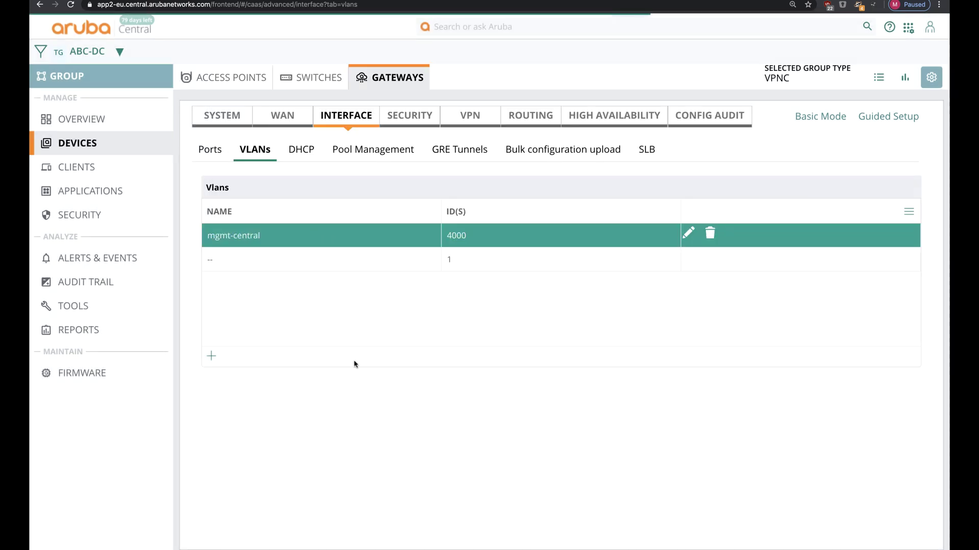
# Enable routing on VLAN 4000, use Gateway Pool addressing, and force operational status up
pyautogui.scroll(-2, 355, 420)
pyautogui.click(372, 360)
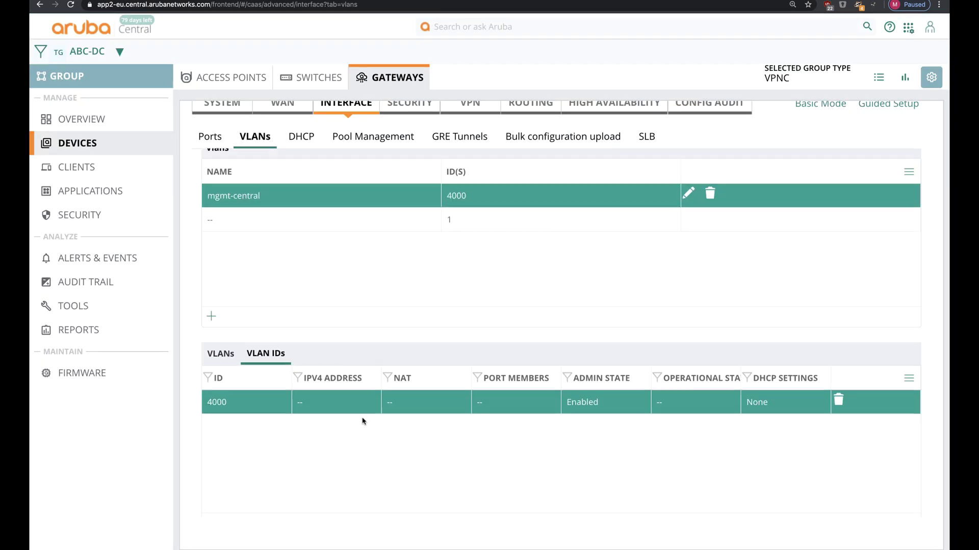
pyautogui.click(411, 173)
pyautogui.click(459, 213)
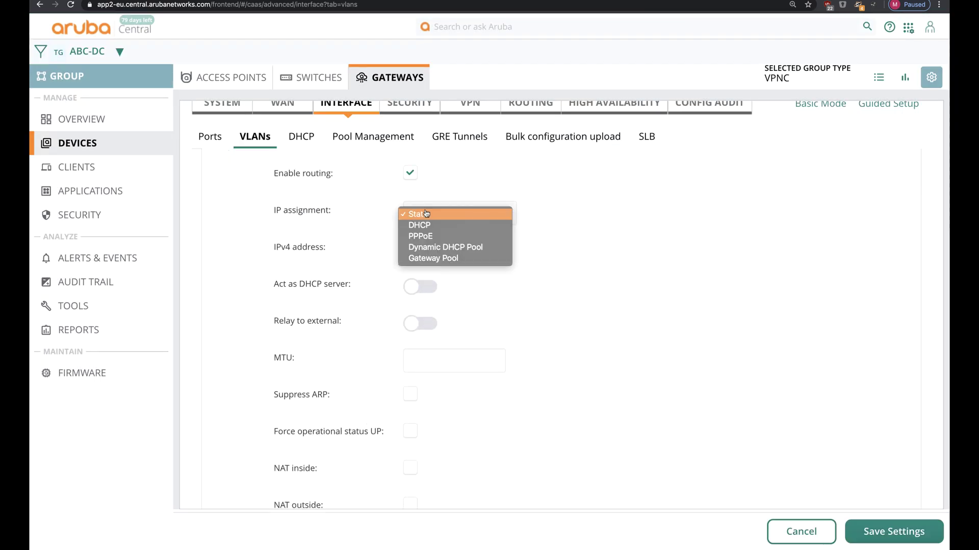
pyautogui.click(439, 256)
pyautogui.click(410, 357)
pyautogui.click(902, 532)
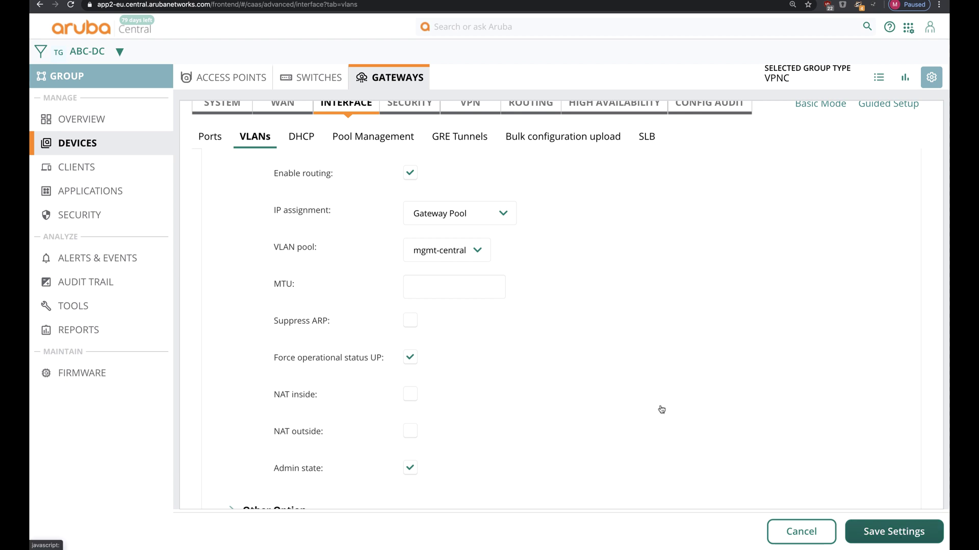
# Set the system IP address to VLAN 4000, save, and accept the reboot warnings
pyautogui.click(222, 104)
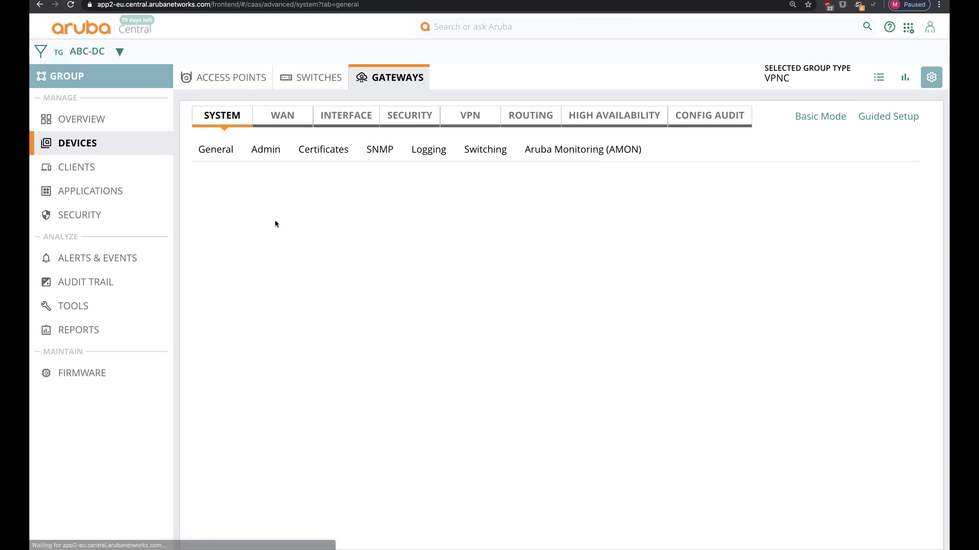
pyautogui.click(268, 341)
pyautogui.click(357, 293)
pyautogui.click(357, 296)
pyautogui.click(865, 529)
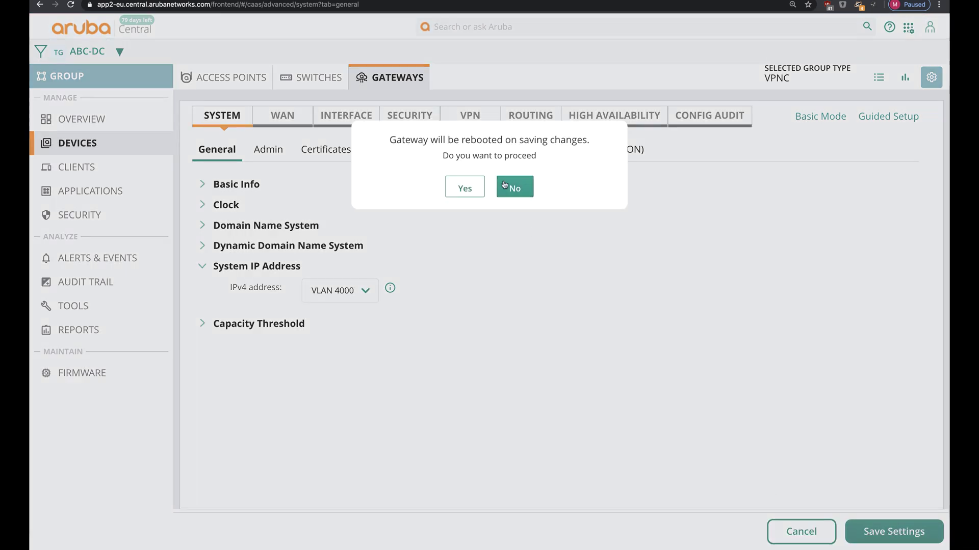
pyautogui.click(473, 185)
pyautogui.click(488, 222)
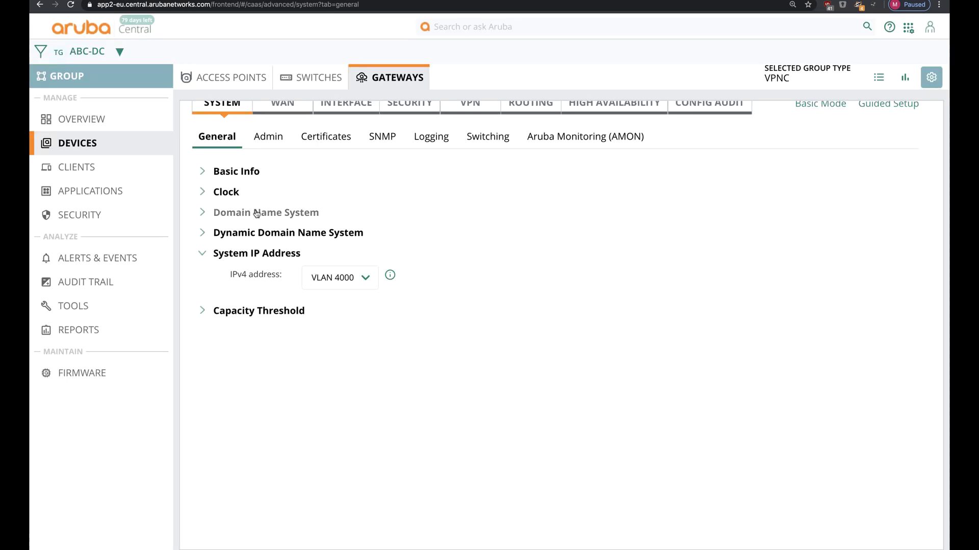
# Add FQDN NTP server 0.nl.pool.ntp.org with burst mode enabled
pyautogui.click(230, 192)
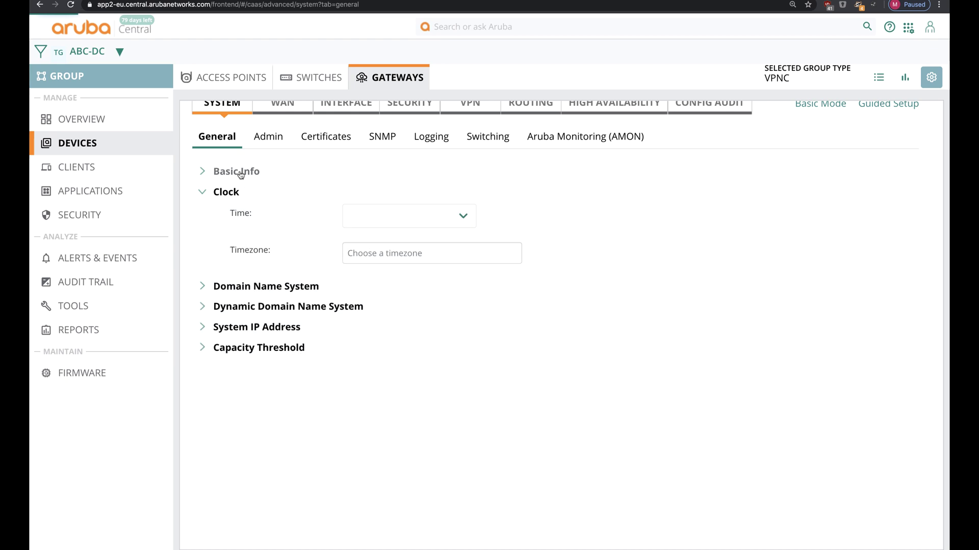
pyautogui.click(352, 421)
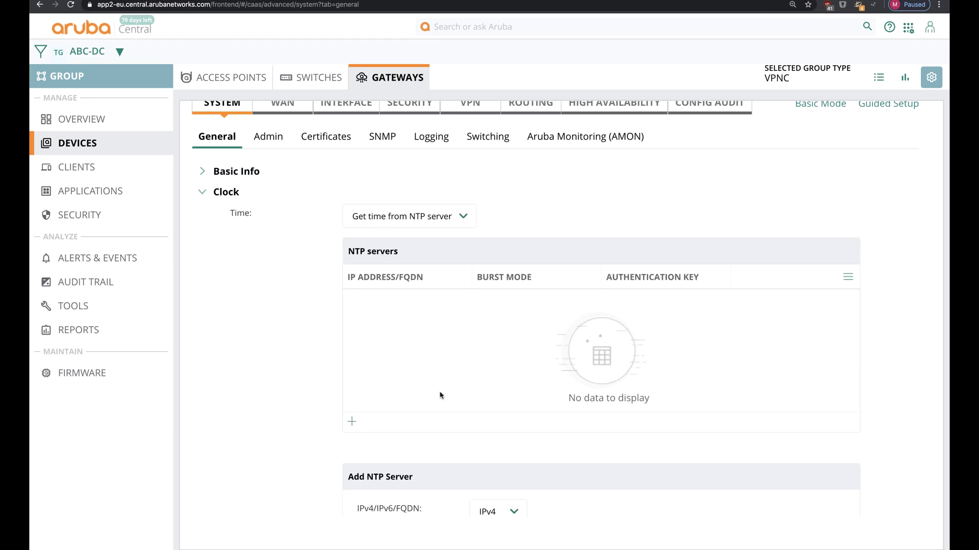
pyautogui.scroll(-5, 401, 413)
pyautogui.click(516, 289)
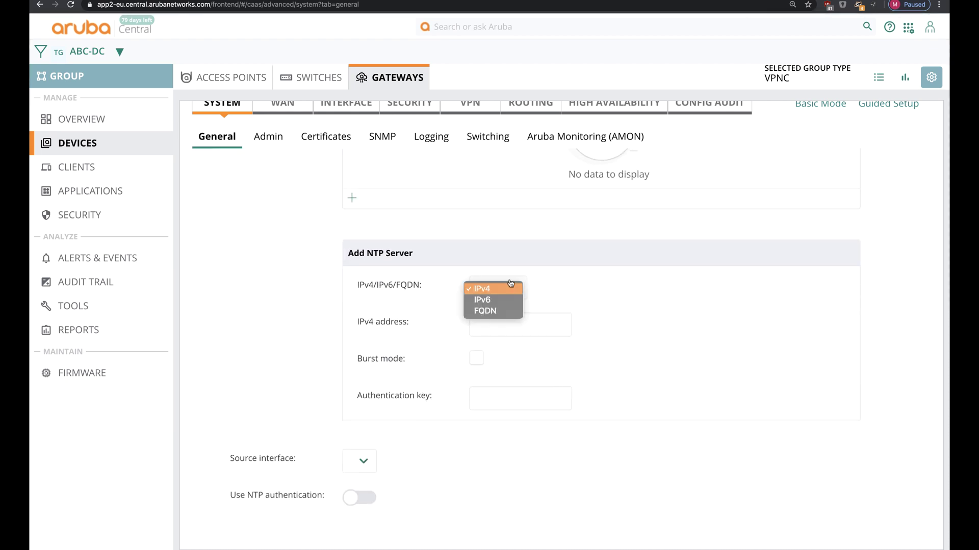
pyautogui.click(499, 310)
pyautogui.write('0.nl.pool.ntp.org')
pyautogui.click(476, 358)
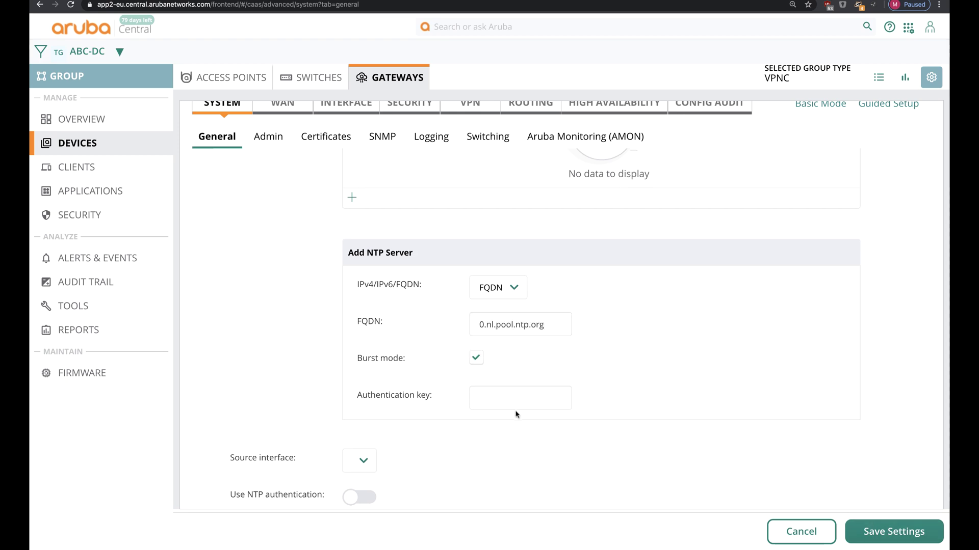
# Set the gateway timezone to Europe/Amsterdam
pyautogui.scroll(-1, 514, 408)
pyautogui.click(412, 476)
pyautogui.write('a')
pyautogui.press('Return')
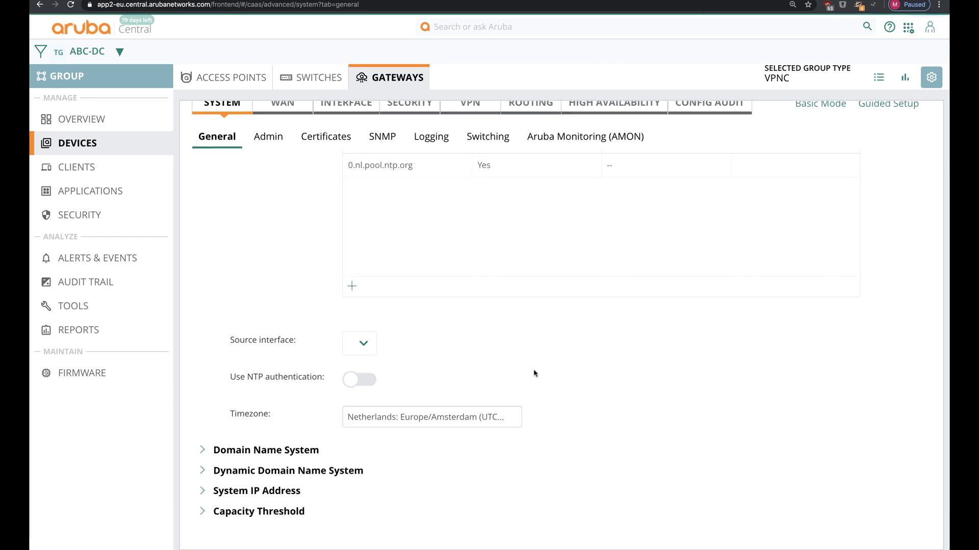
pyautogui.click(290, 452)
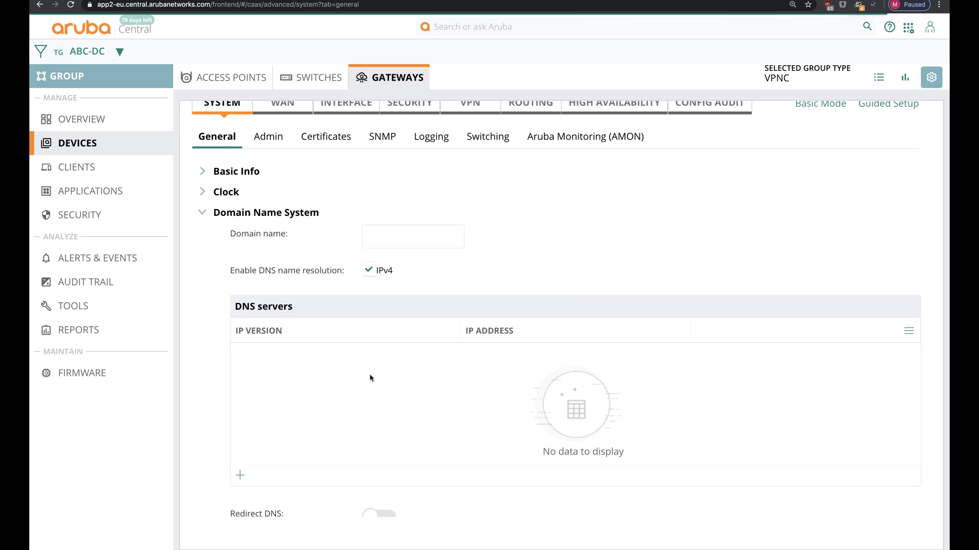
# Add IPv4 DNS server 1.1.1.1 and save the settings
pyautogui.click(240, 475)
pyautogui.write('1.1.1.1')
pyautogui.click(754, 204)
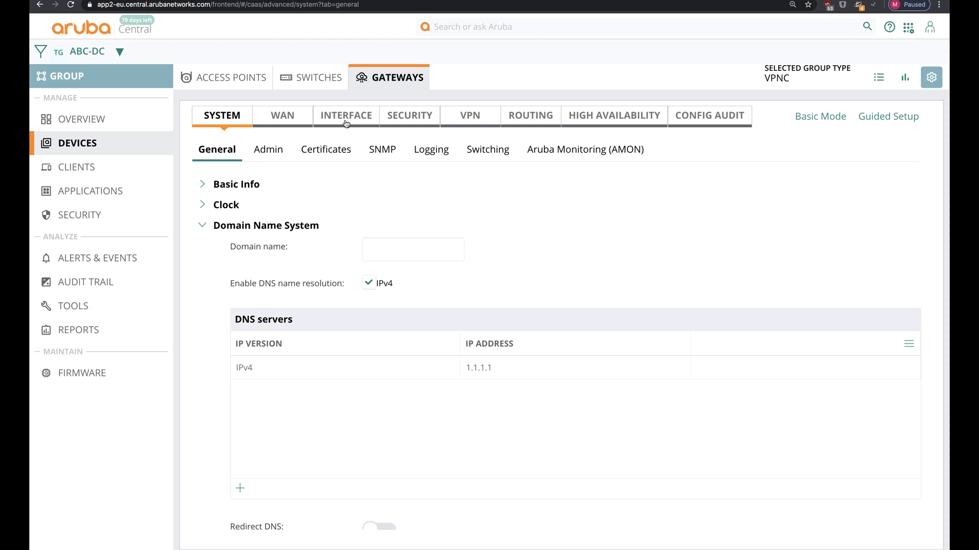
# Add VLAN uplink-inet with VLAN ID 4094
pyautogui.click(346, 122)
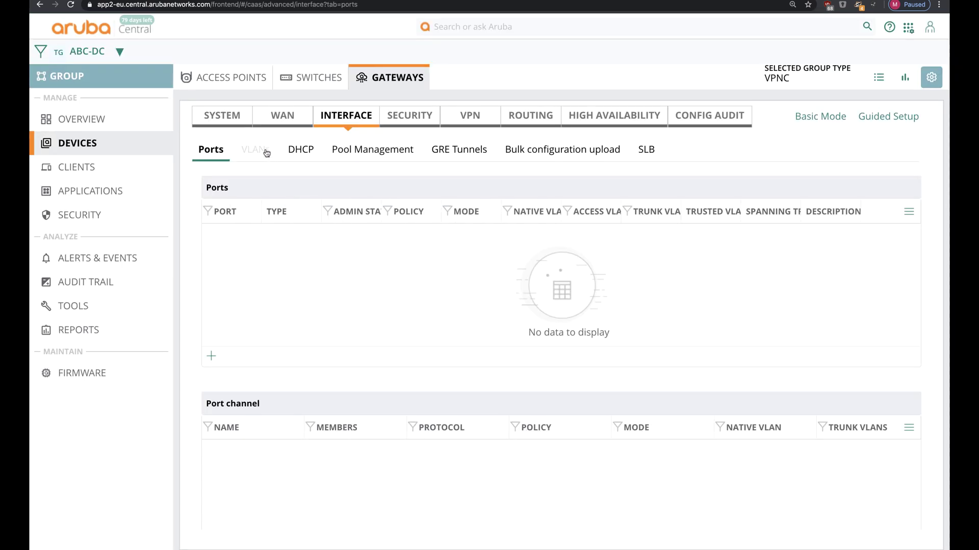
pyautogui.click(264, 150)
pyautogui.click(211, 356)
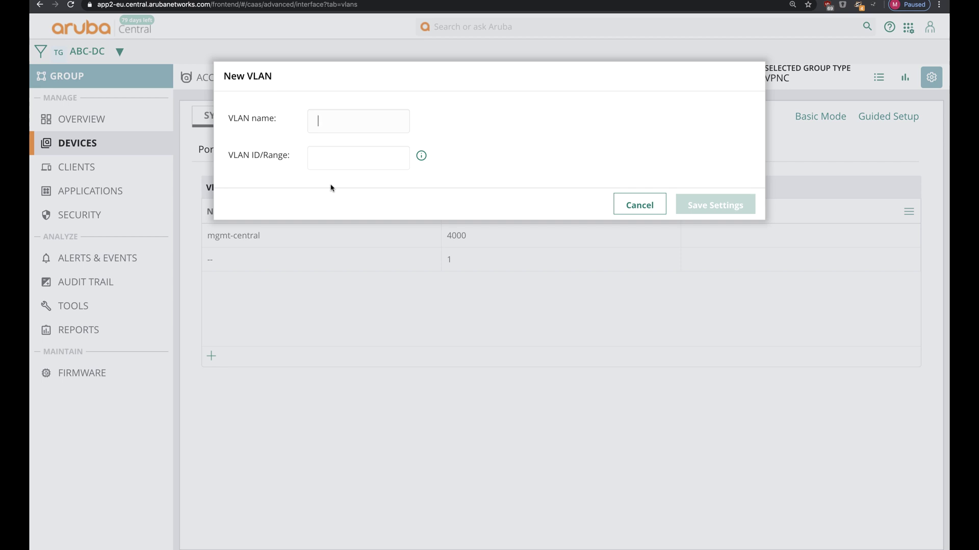
pyautogui.write('uplink-inet')
pyautogui.press('Tab')
pyautogui.write('4094')
pyautogui.click(697, 204)
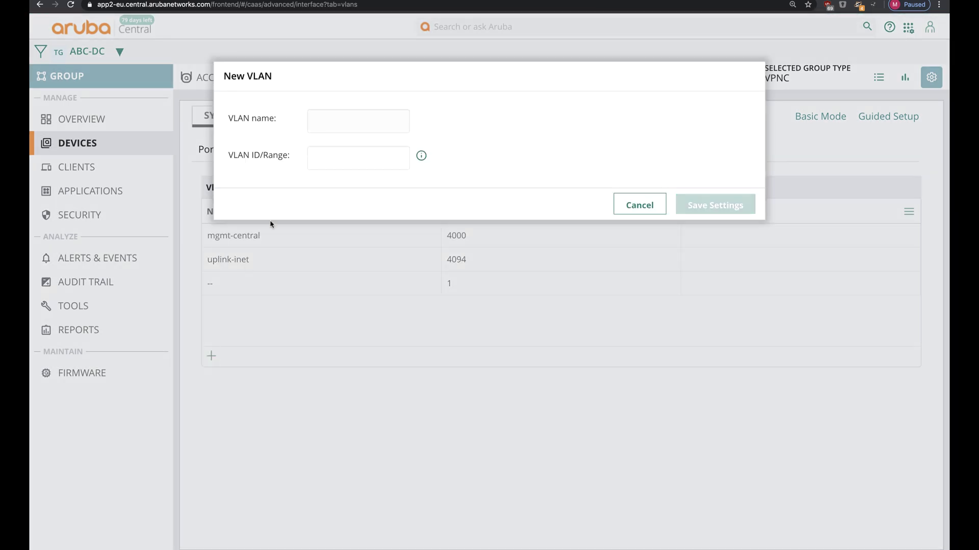
# Add VLAN uplink-mpls with VLAN ID 4093
pyautogui.click(212, 356)
pyautogui.write('uplink-mpls')
pyautogui.press('Tab')
pyautogui.write('4093')
pyautogui.click(750, 206)
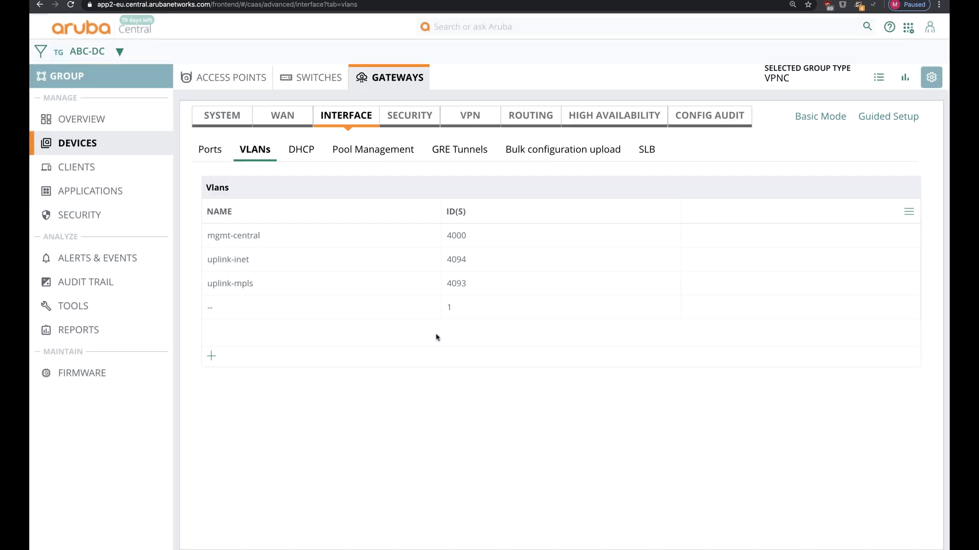
# Start a third VLAN entry and name it lan-dc
pyautogui.click(210, 357)
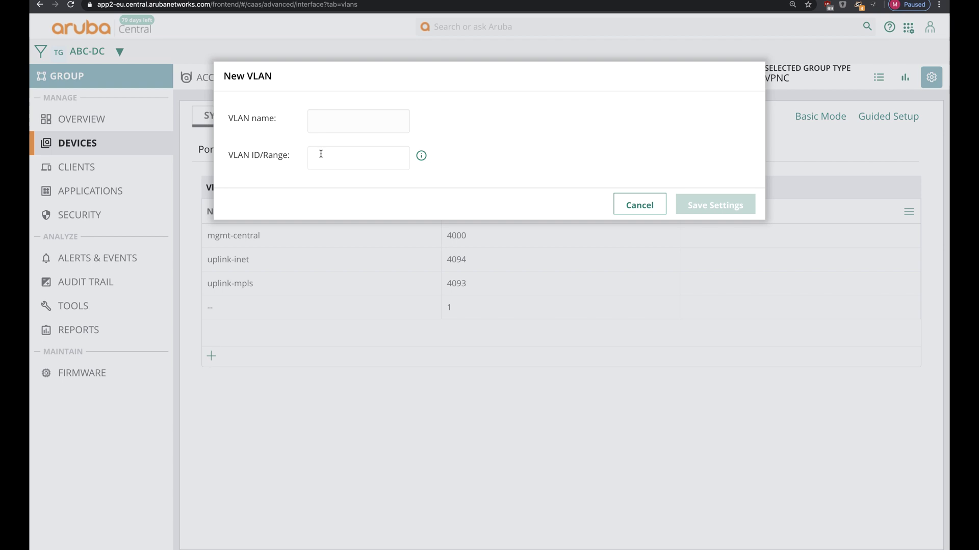
pyautogui.write('u')
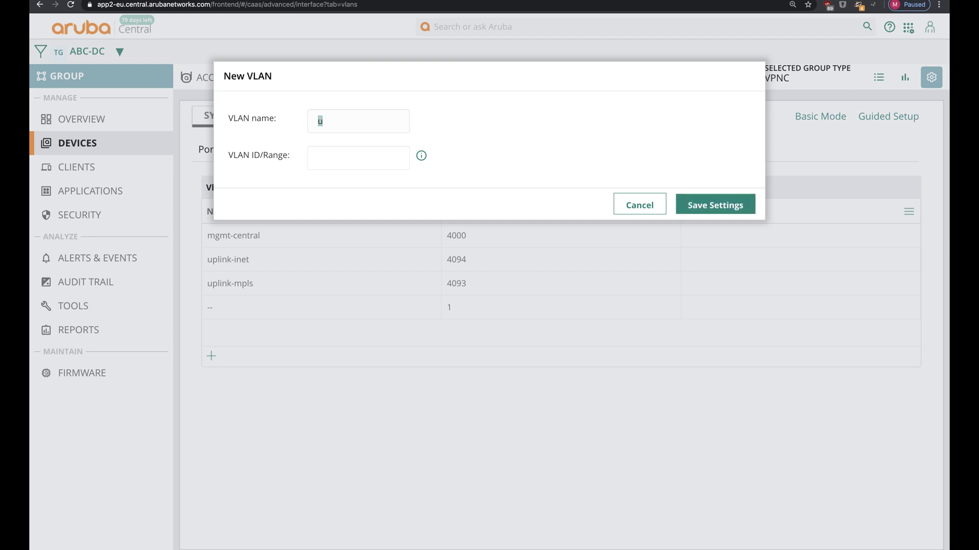
pyautogui.press('BackSpace')
pyautogui.press('BackSpace')
pyautogui.press('BackSpace')
pyautogui.write('LAN-DC')
pyautogui.hotkey('ctrl', 'z')
pyautogui.hotkey('ctrl', 'z')
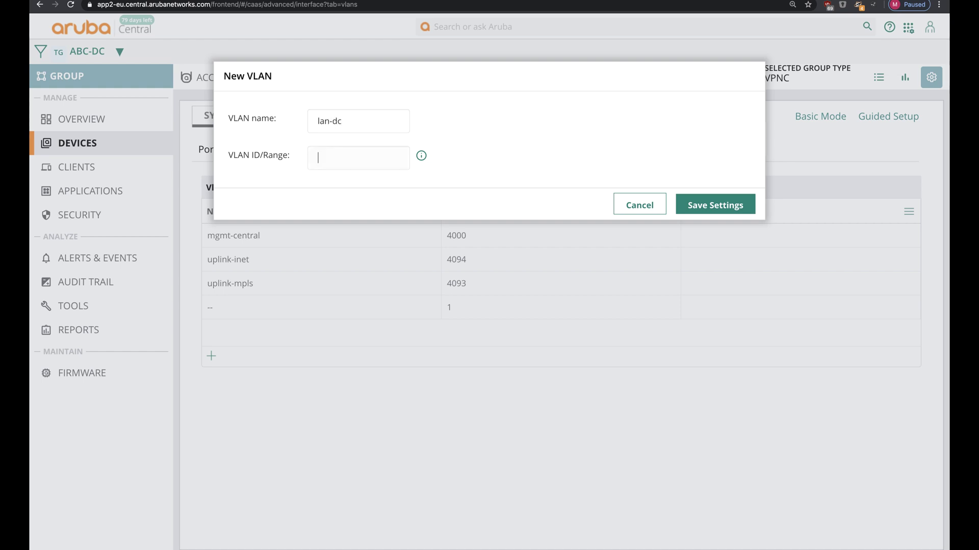
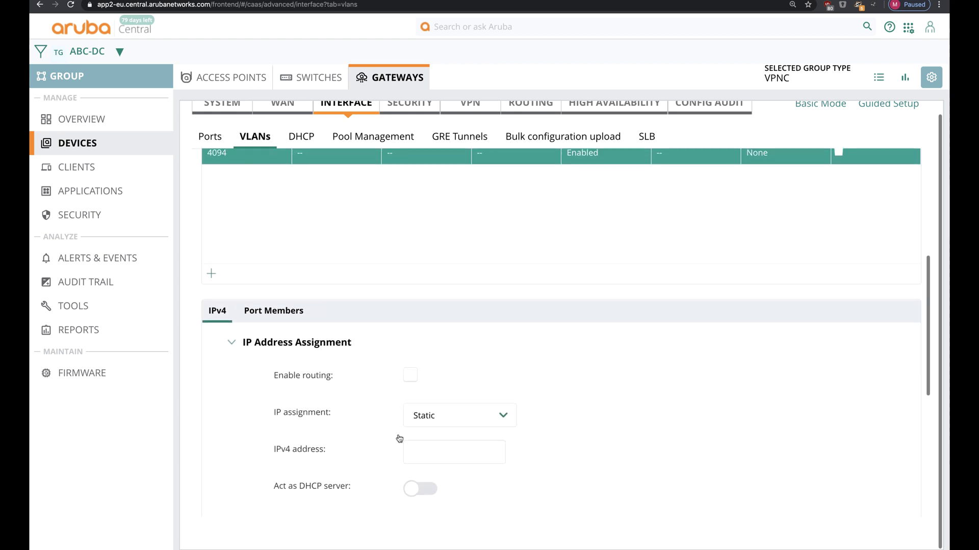
# Enable routing on VLAN 4094 with DHCP addressing and NAT outside
pyautogui.click(410, 375)
pyautogui.click(425, 414)
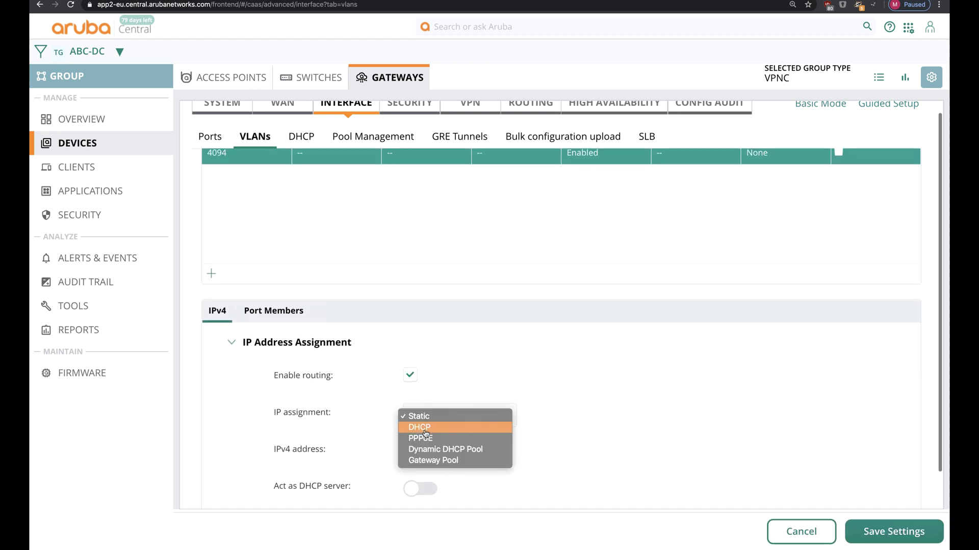
pyautogui.click(425, 429)
pyautogui.scroll(-5, 420, 426)
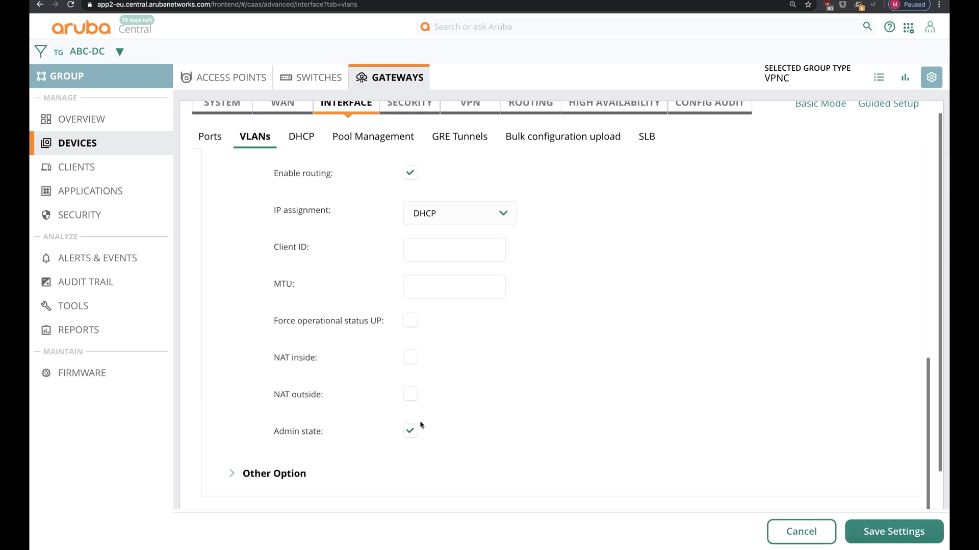
pyautogui.click(410, 399)
# Set uplink-mpls VLAN 4093 to DHCP with NAT outside and save it
pyautogui.scroll(7, 483, 382)
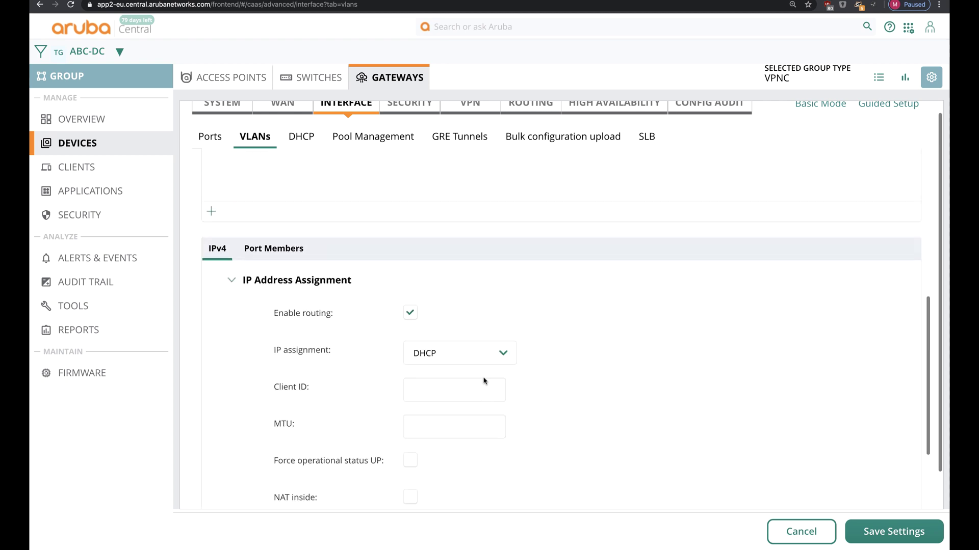
pyautogui.scroll(2, 483, 381)
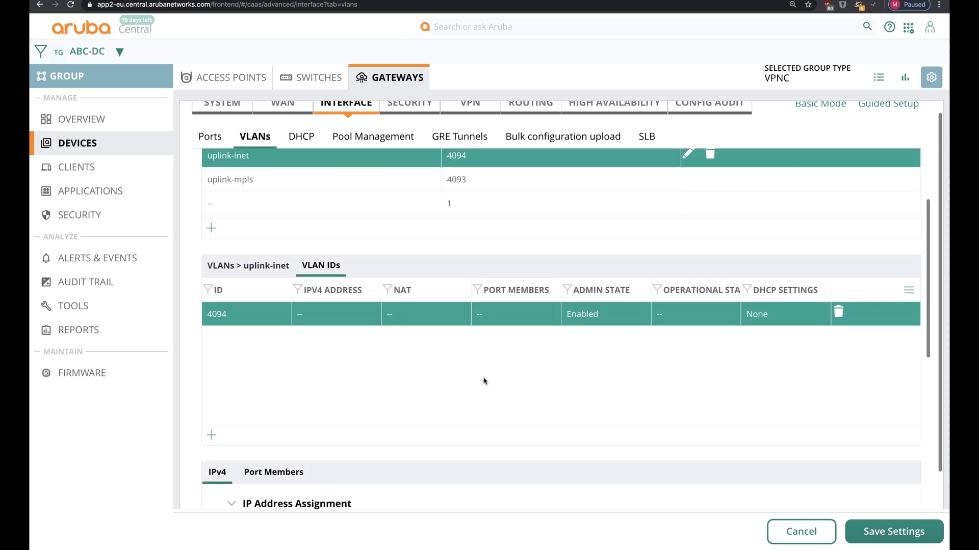
pyautogui.scroll(2, 451, 216)
pyautogui.click(452, 224)
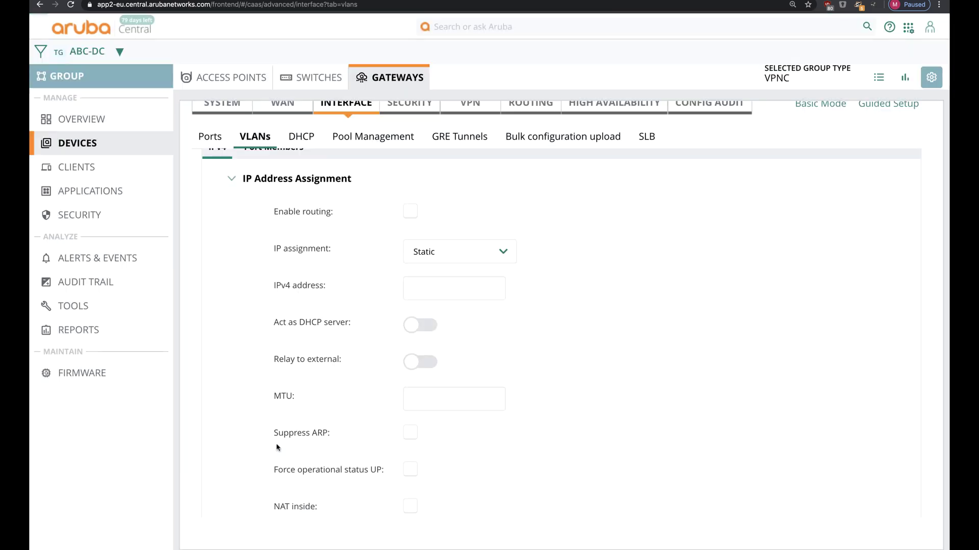
pyautogui.click(430, 428)
pyautogui.scroll(-5, 404, 456)
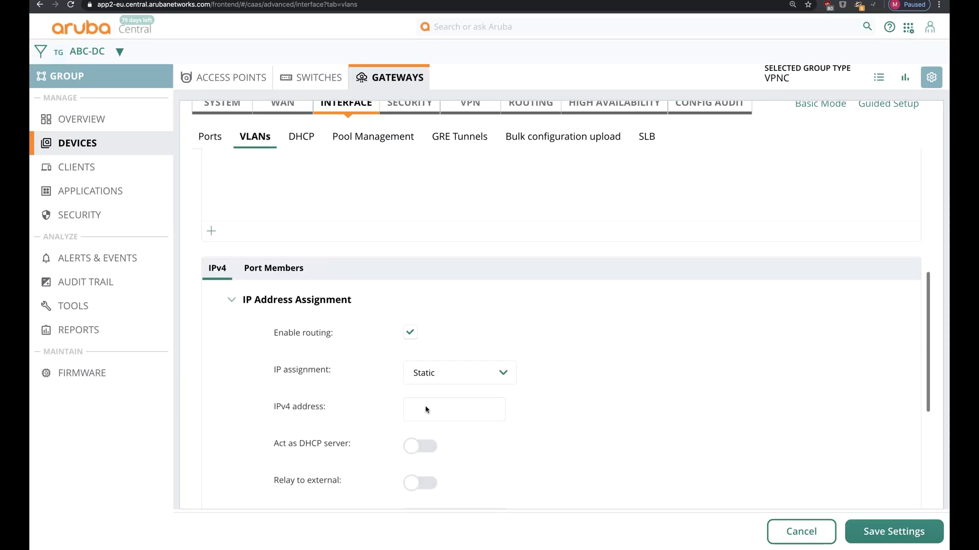
pyautogui.click(459, 373)
pyautogui.click(415, 384)
pyautogui.scroll(-5, 507, 419)
pyautogui.click(409, 395)
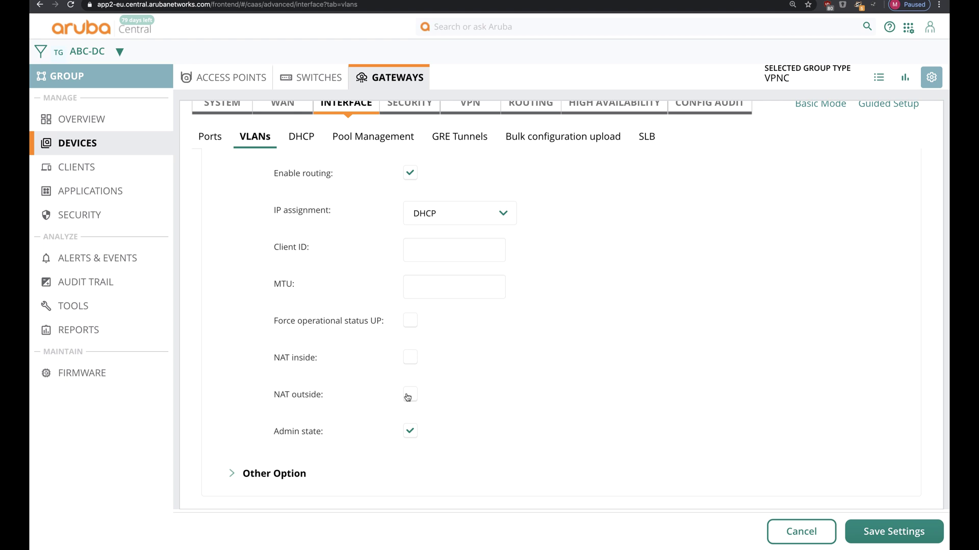
pyautogui.click(870, 541)
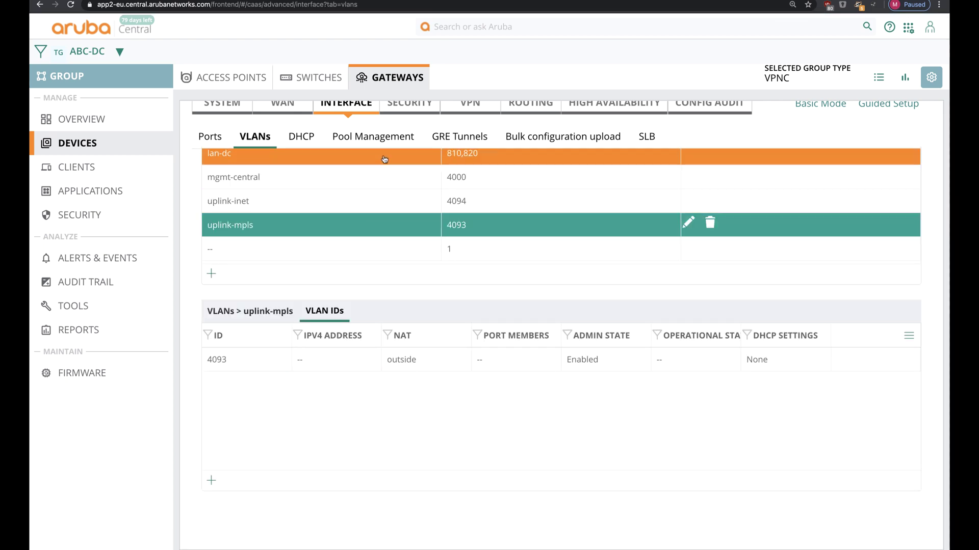
# Enable routing on lan-dc VLANs 810 and 820, then go to the gateway ports
pyautogui.click(384, 159)
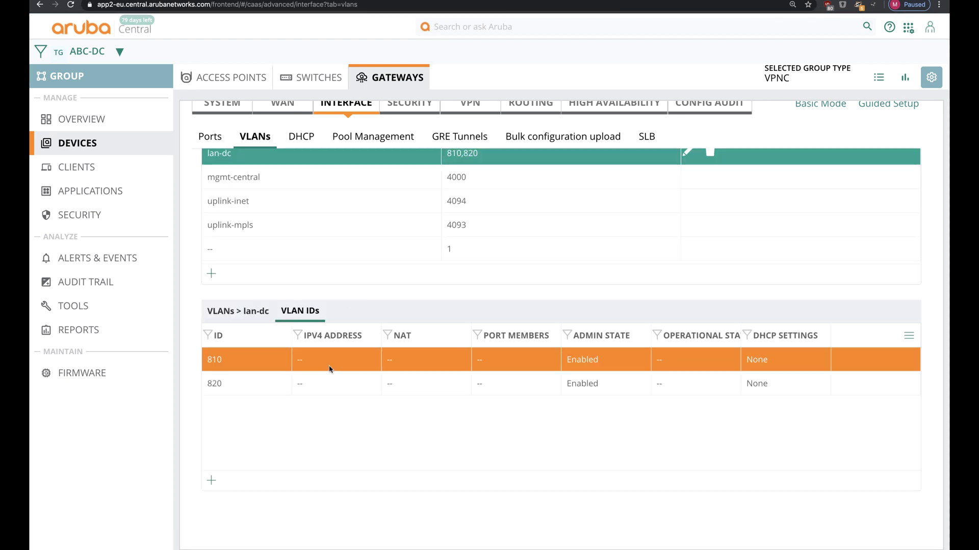
pyautogui.click(329, 369)
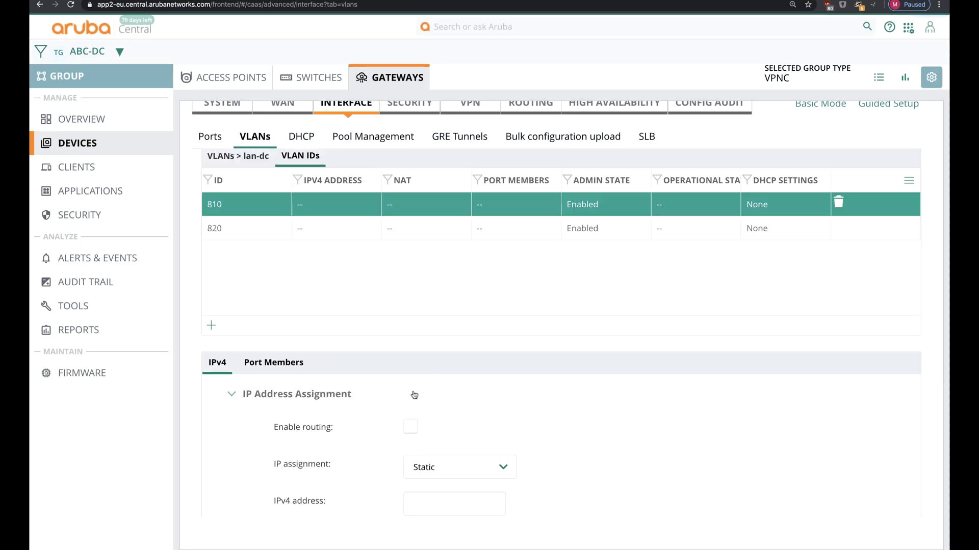
pyautogui.click(411, 427)
pyautogui.scroll(-3, 764, 484)
pyautogui.click(893, 531)
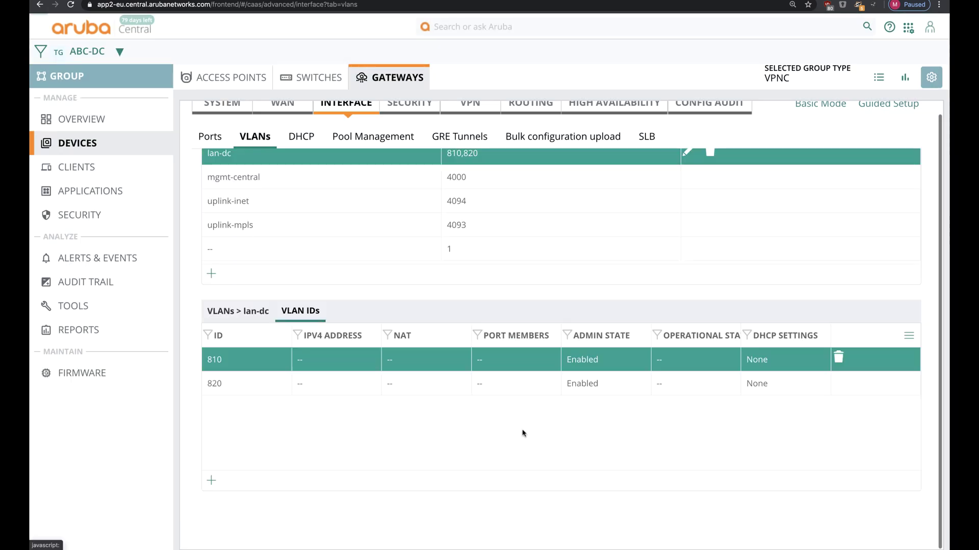
pyautogui.click(494, 383)
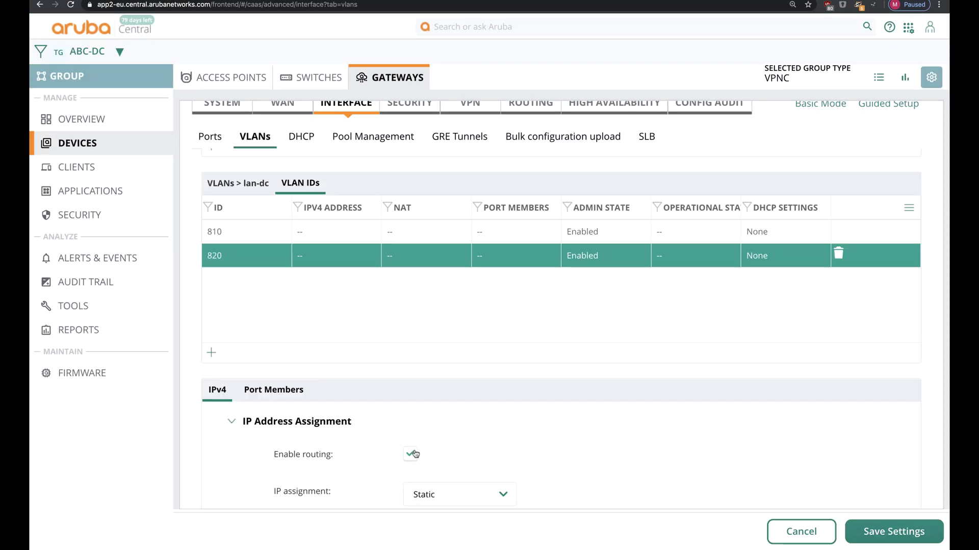
pyautogui.click(410, 453)
pyautogui.scroll(5, 285, 244)
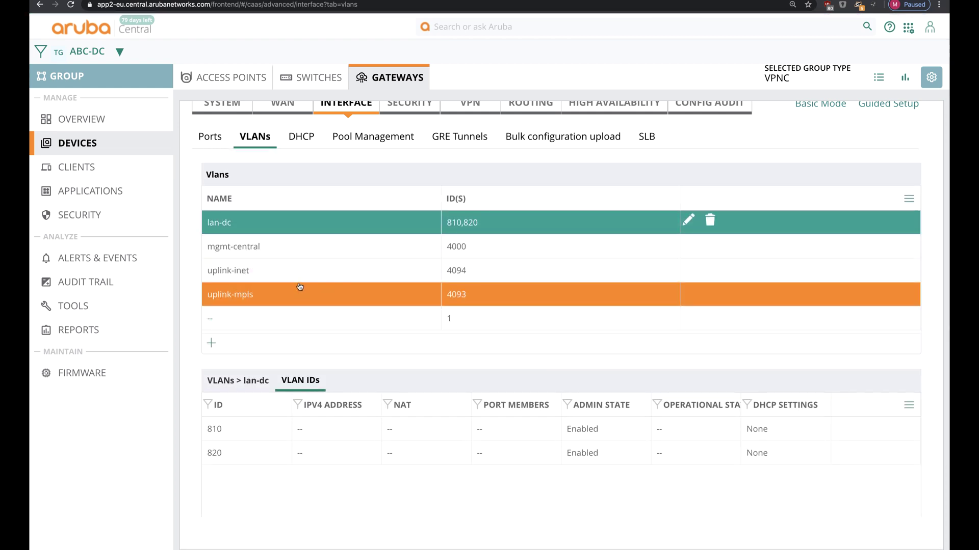
pyautogui.click(209, 139)
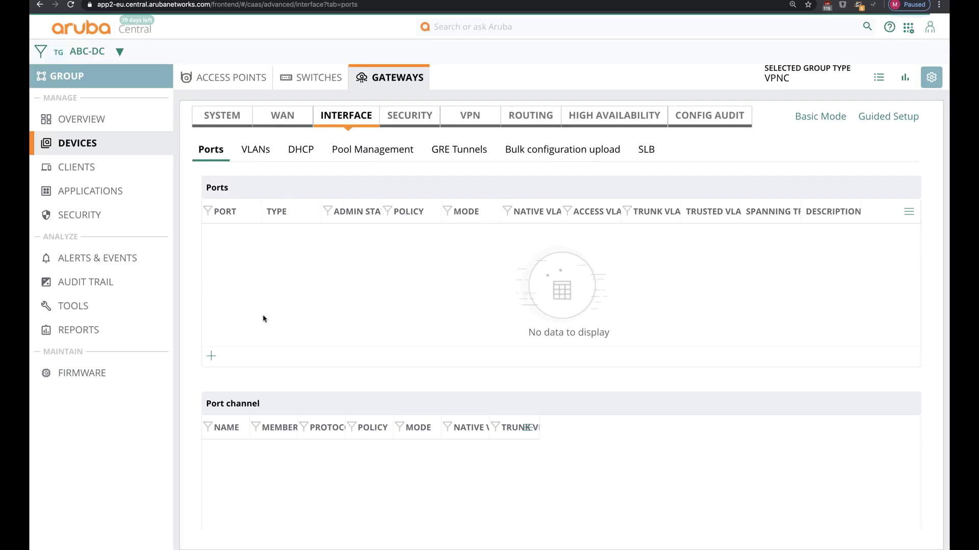
# Add gateway ports GE-0/0/0, GE-0/0/1 and GE-0/0/2
pyautogui.click(211, 355)
pyautogui.click(236, 223)
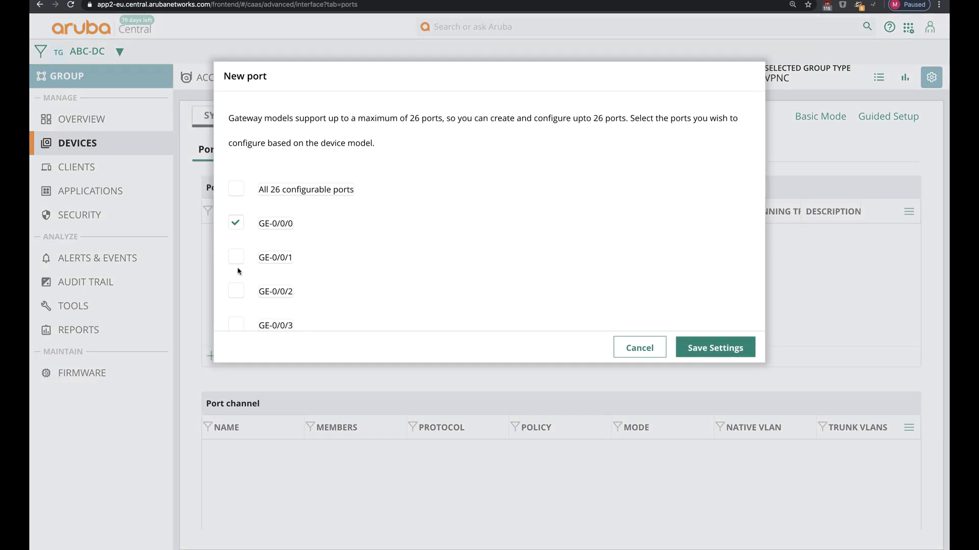
pyautogui.click(236, 257)
pyautogui.click(236, 292)
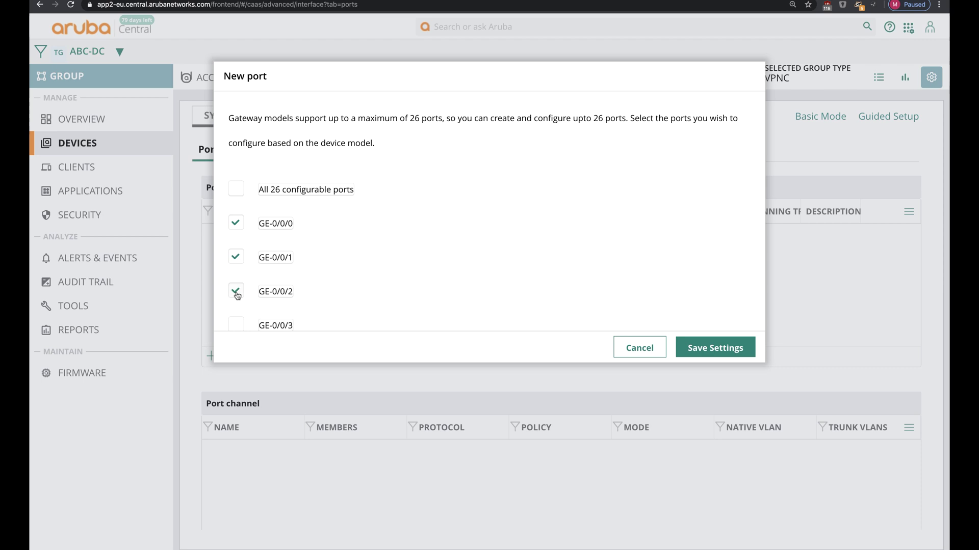
pyautogui.click(734, 349)
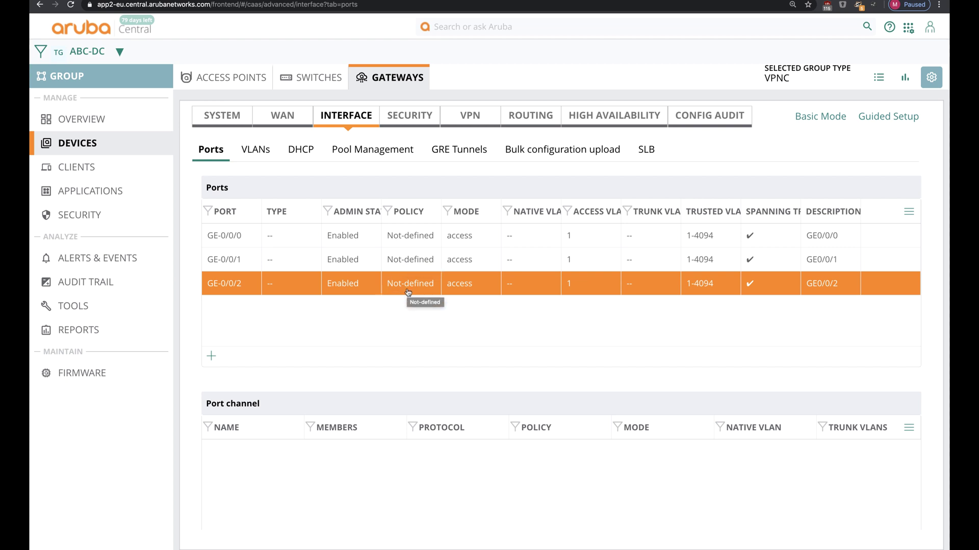
# Make GE-0/0/0 a WAN port on VLAN 4094 labelled uplink-inet, spanning tree off, LLDP transmit on
pyautogui.click(407, 235)
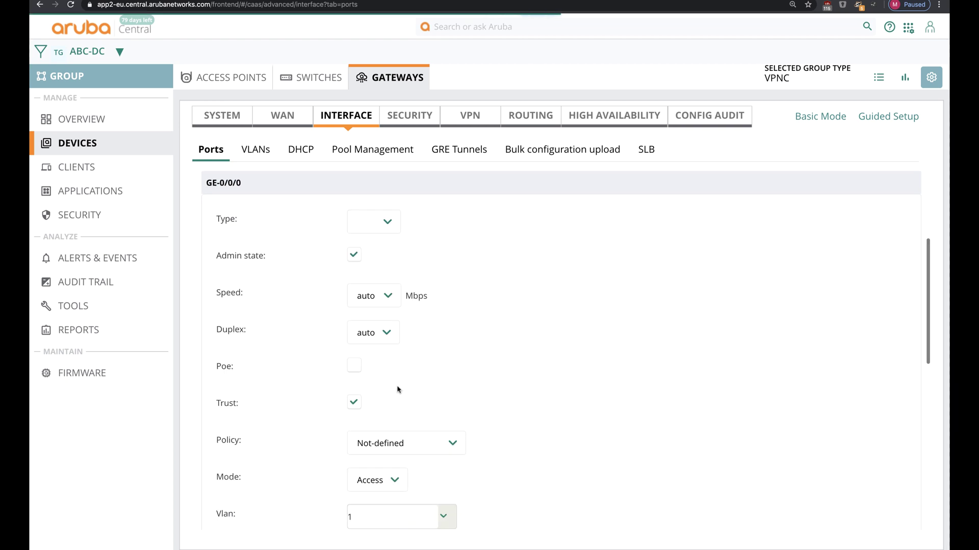
pyautogui.click(376, 410)
pyautogui.click(366, 431)
pyautogui.scroll(-5, 466, 429)
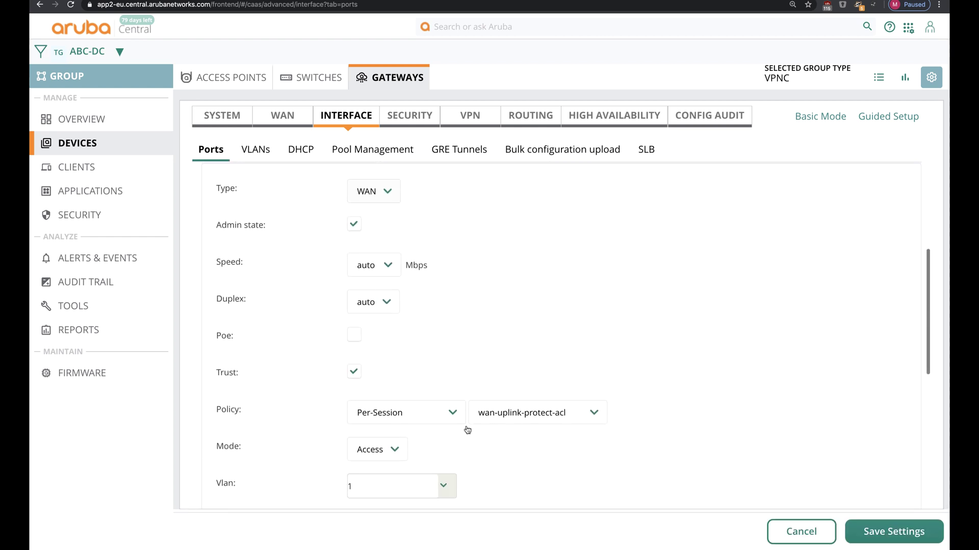
pyautogui.scroll(-3, 422, 426)
pyautogui.click(443, 392)
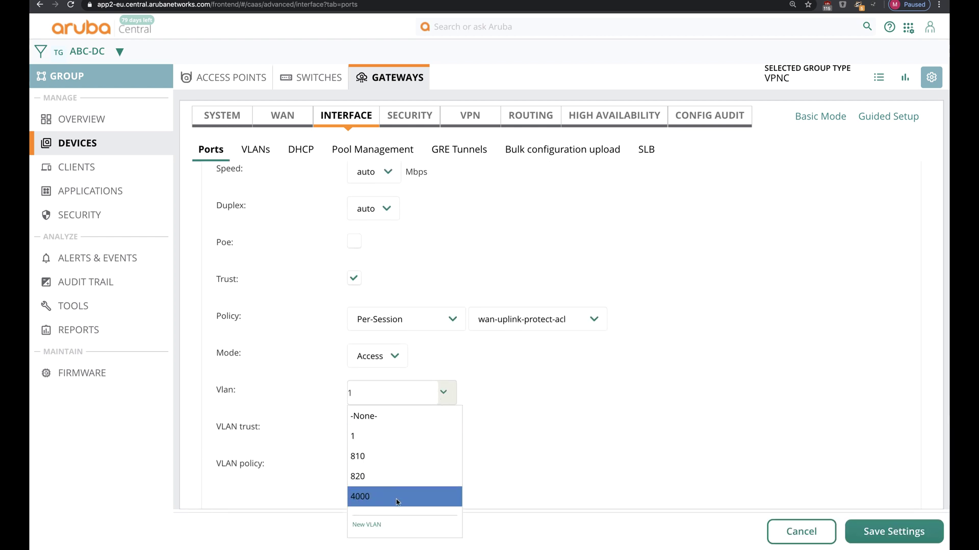
pyautogui.click(393, 497)
pyautogui.click(393, 500)
pyautogui.write('uplink-')
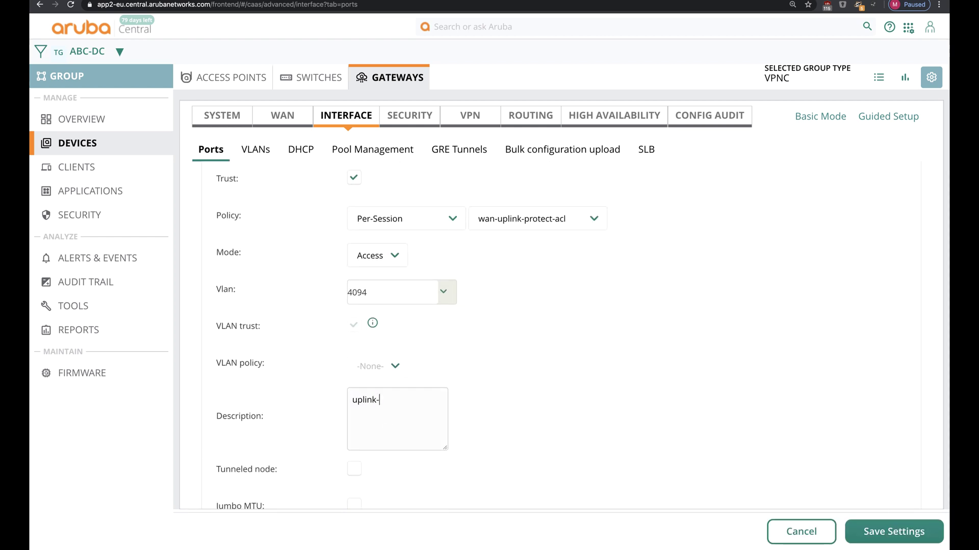
pyautogui.write('mpls')
pyautogui.scroll(-5, 525, 474)
pyautogui.click(296, 293)
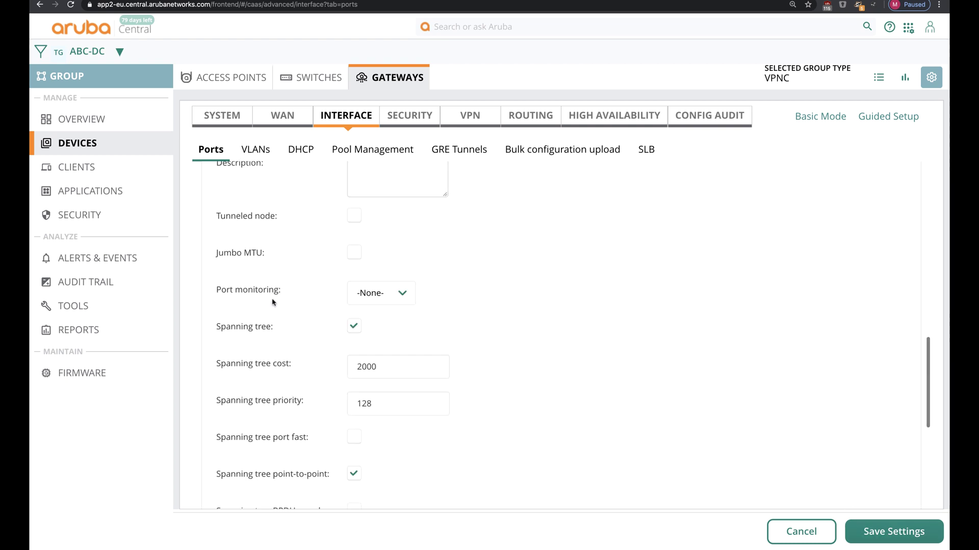
pyautogui.click(357, 330)
pyautogui.click(362, 366)
pyautogui.scroll(-4, 459, 383)
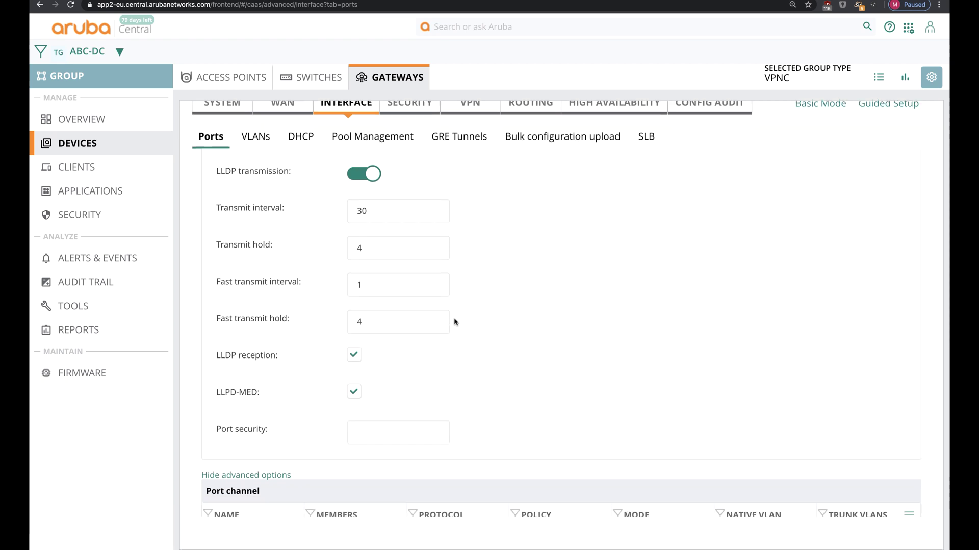
pyautogui.click(416, 263)
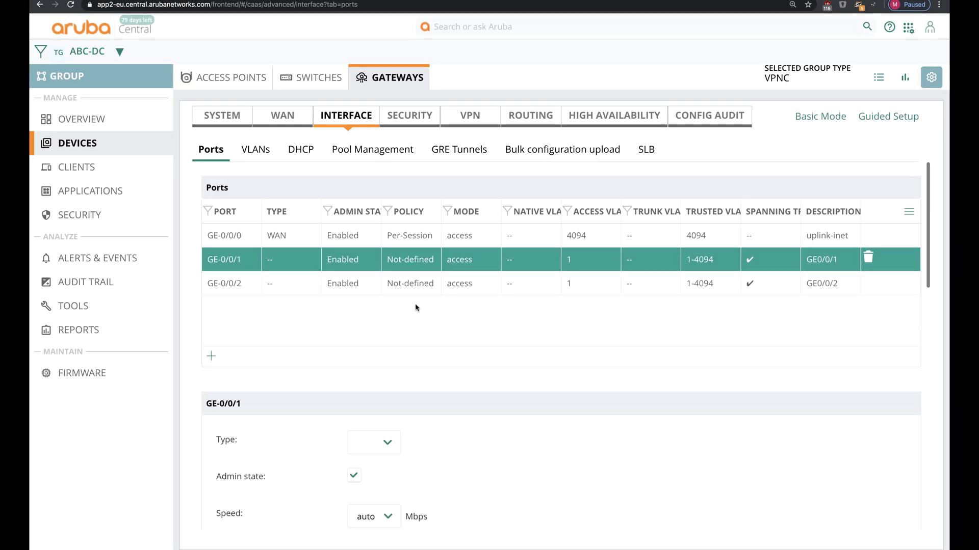
# Make GE-0/0/1 a WAN port on VLAN 4093 labelled uplink-mpls, spanning tree off, LLDP transmit on
pyautogui.click(371, 441)
pyautogui.click(370, 463)
pyautogui.scroll(-5, 382, 435)
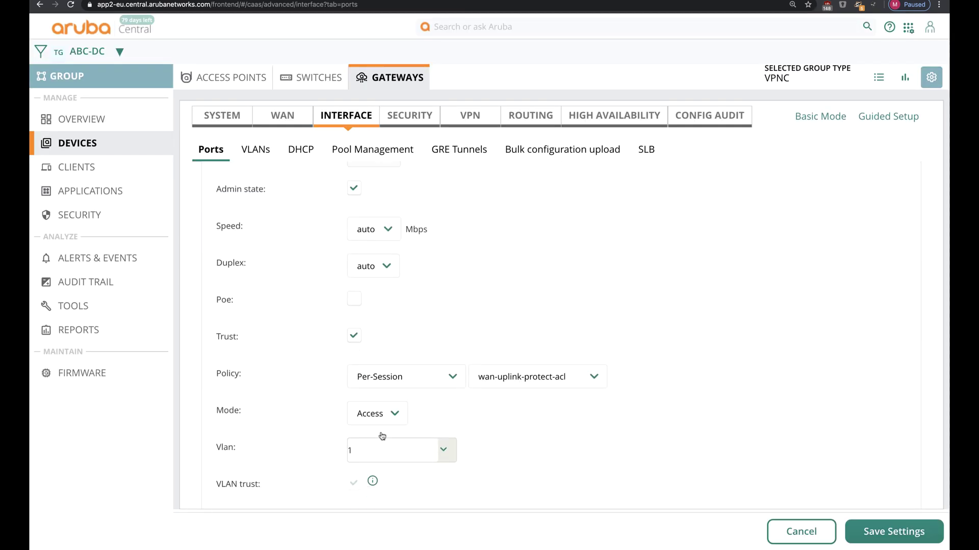
pyautogui.click(385, 451)
pyautogui.scroll(-1, 382, 415)
pyautogui.click(382, 414)
pyautogui.scroll(-4, 478, 445)
pyautogui.tripleClick(397, 402)
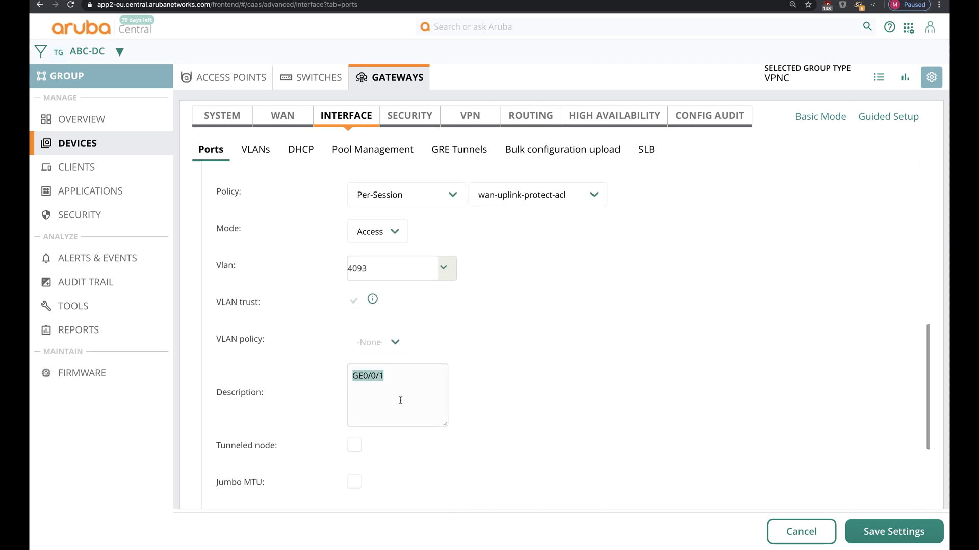
pyautogui.write('uplink-mpls')
pyautogui.scroll(-3, 339, 353)
pyautogui.click(244, 365)
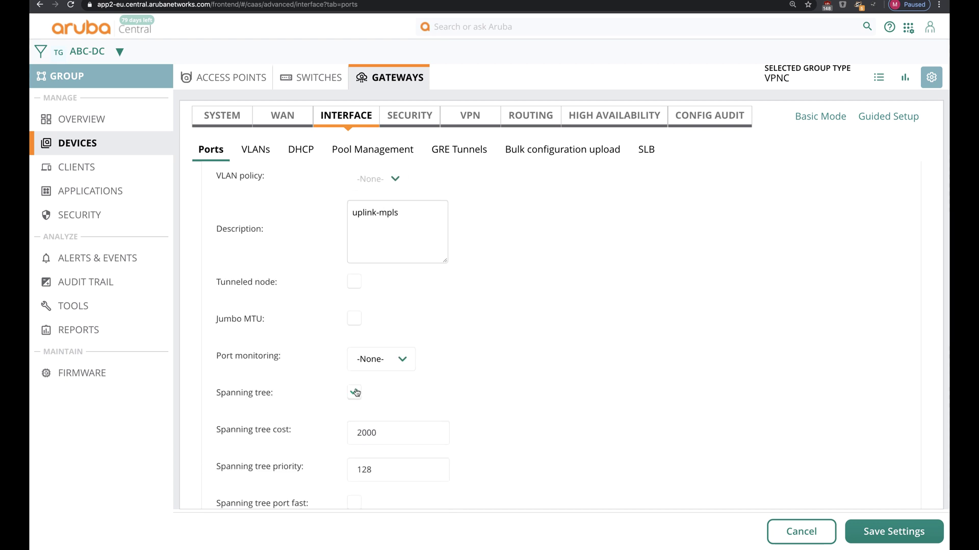
pyautogui.scroll(-1, 357, 393)
pyautogui.click(364, 350)
pyautogui.scroll(-1, 360, 357)
pyautogui.scroll(-2, 359, 356)
pyautogui.click(354, 368)
pyautogui.click(356, 405)
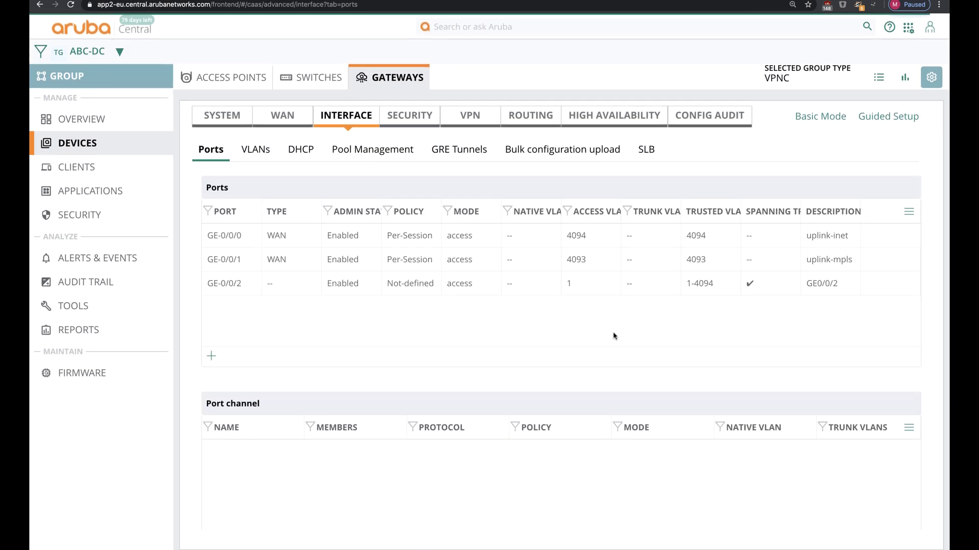
# Make GE-0/0/2 a LAN port labelled lan-dc with spanning tree off and LLDP reception and LLDP-MED on
pyautogui.click(616, 284)
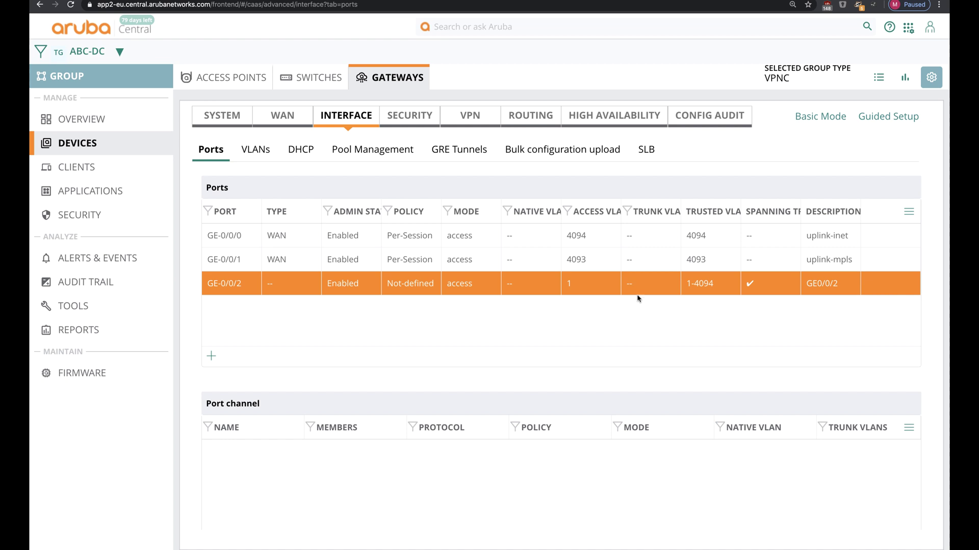
pyautogui.click(377, 441)
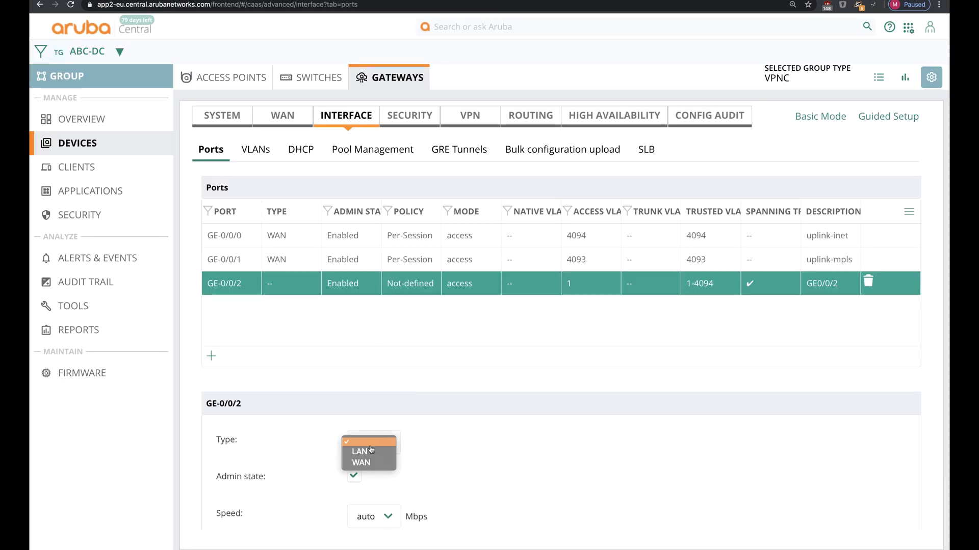
pyautogui.click(392, 451)
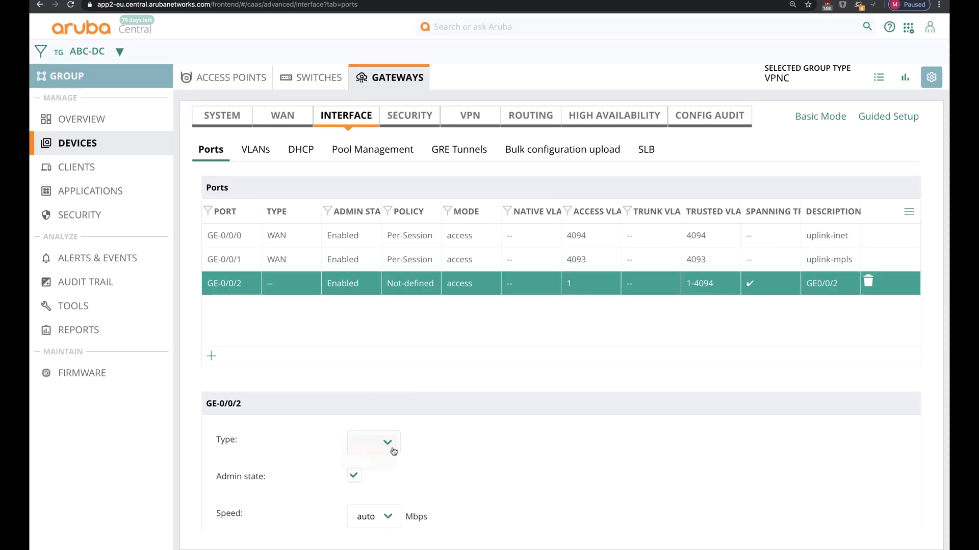
pyautogui.scroll(-8, 444, 465)
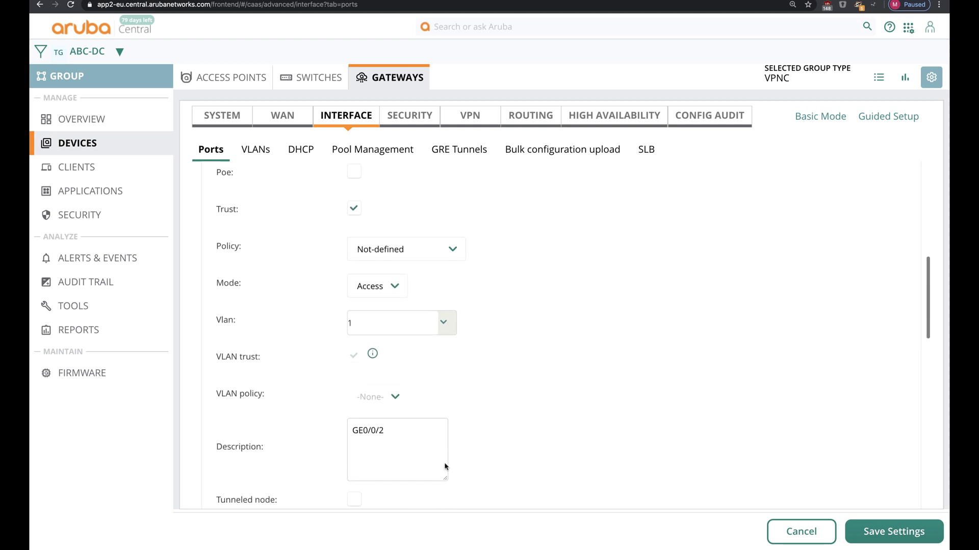
pyautogui.tripleClick(402, 423)
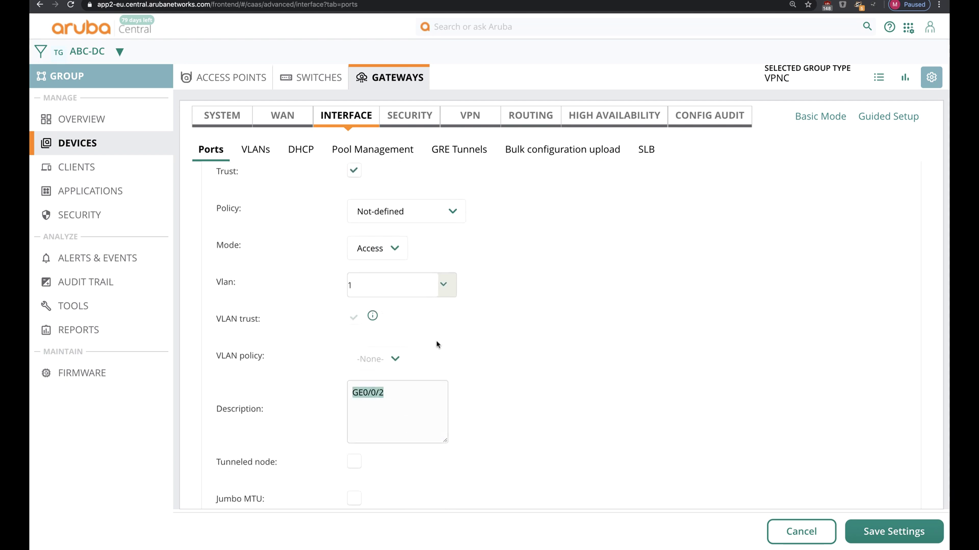
pyautogui.press('BackSpace')
pyautogui.write('lan-dc')
pyautogui.scroll(-3, 693, 425)
pyautogui.click(356, 430)
pyautogui.scroll(-5, 359, 442)
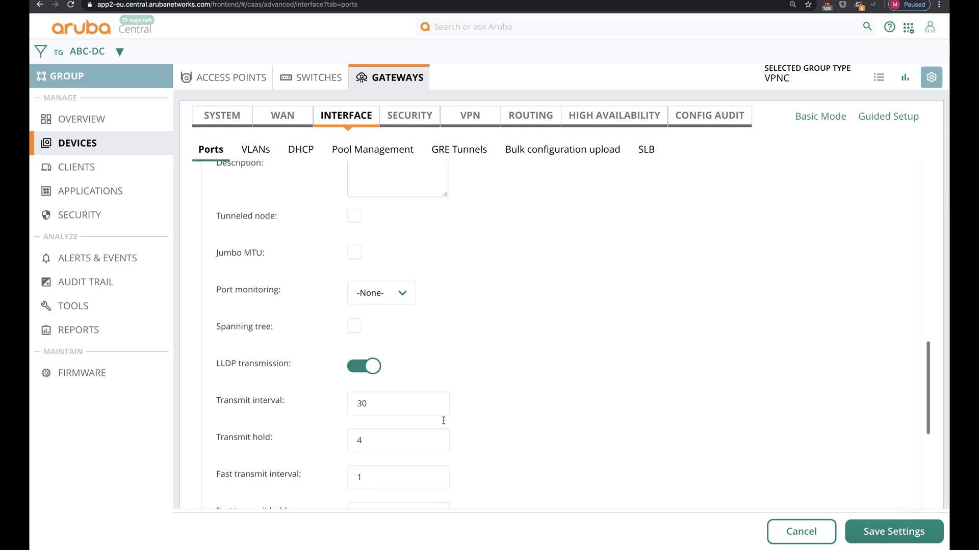
pyautogui.click(354, 388)
pyautogui.click(354, 425)
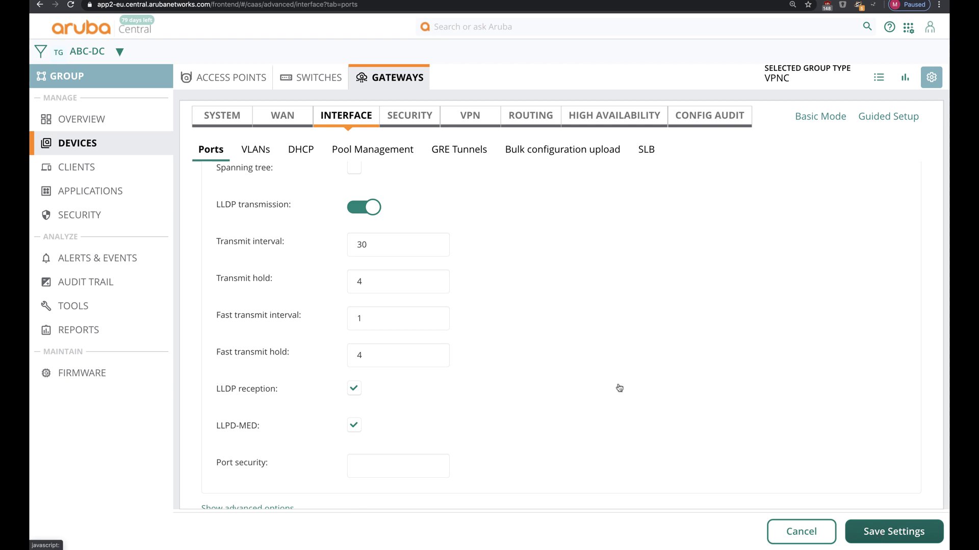
pyautogui.scroll(-1, 620, 388)
pyautogui.press('Return')
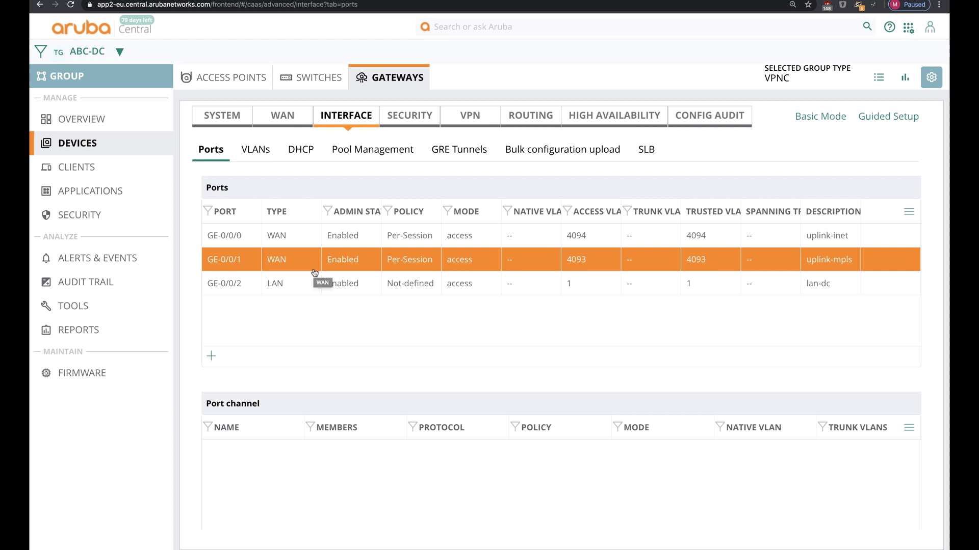
# Under All Devices, open gateway Aruba7008_21_9D_1C and review its LAN ports and VLAN interfaces
pyautogui.click(86, 51)
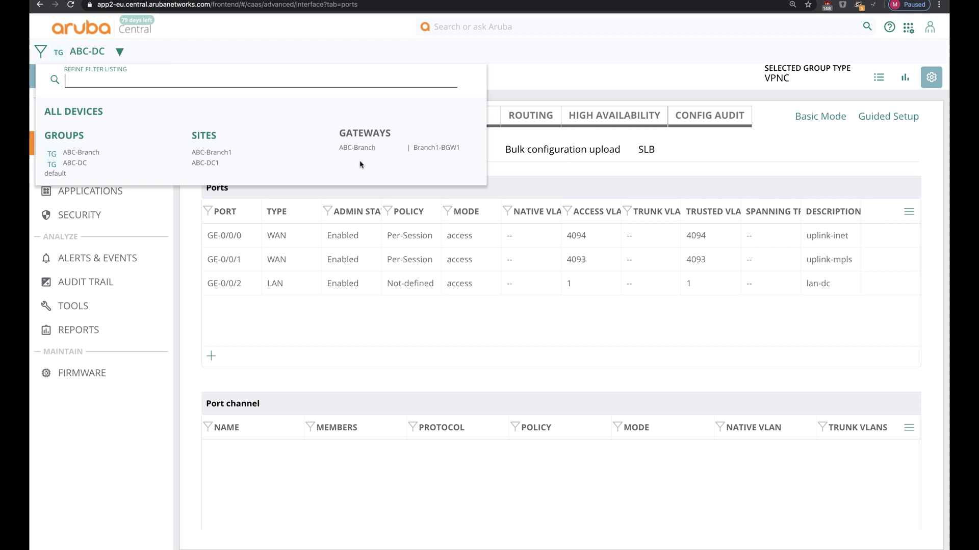
pyautogui.click(379, 165)
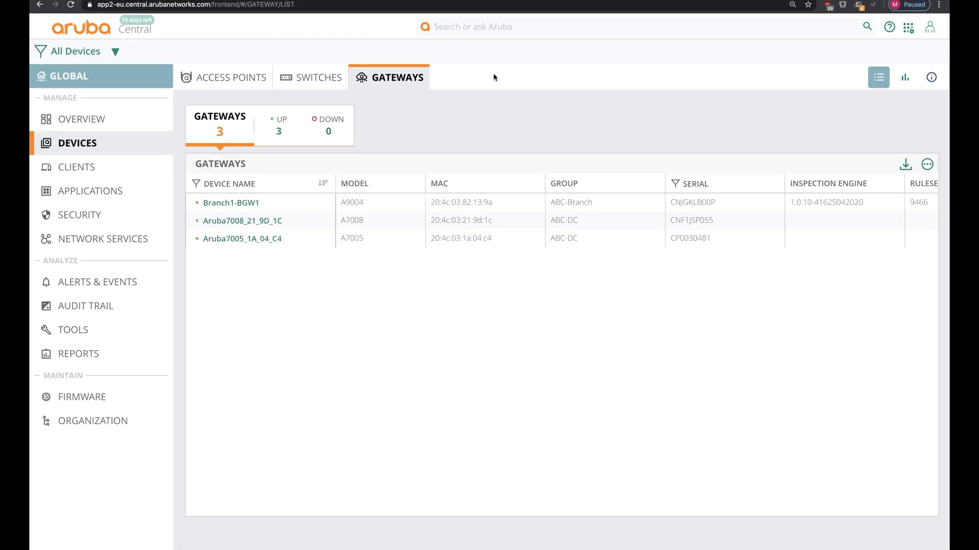
pyautogui.click(270, 223)
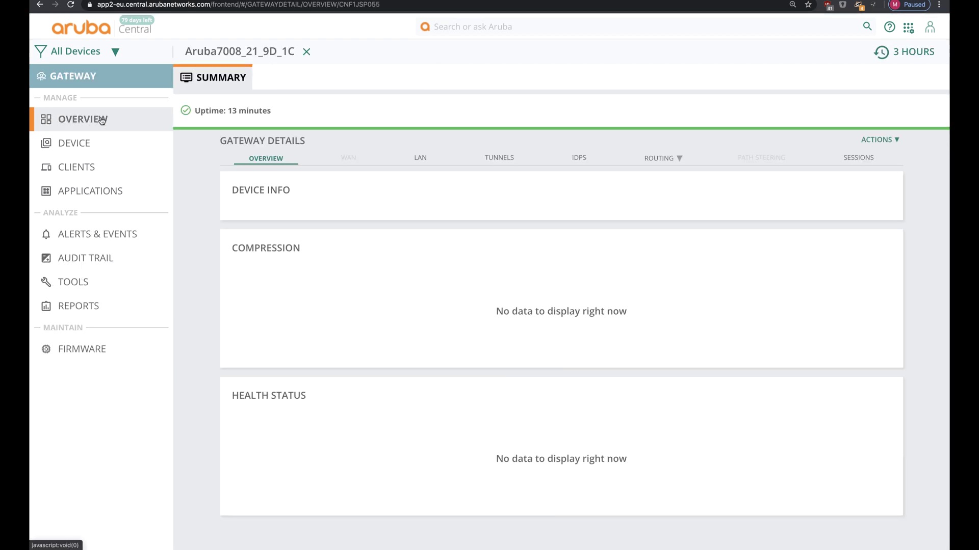
pyautogui.click(102, 121)
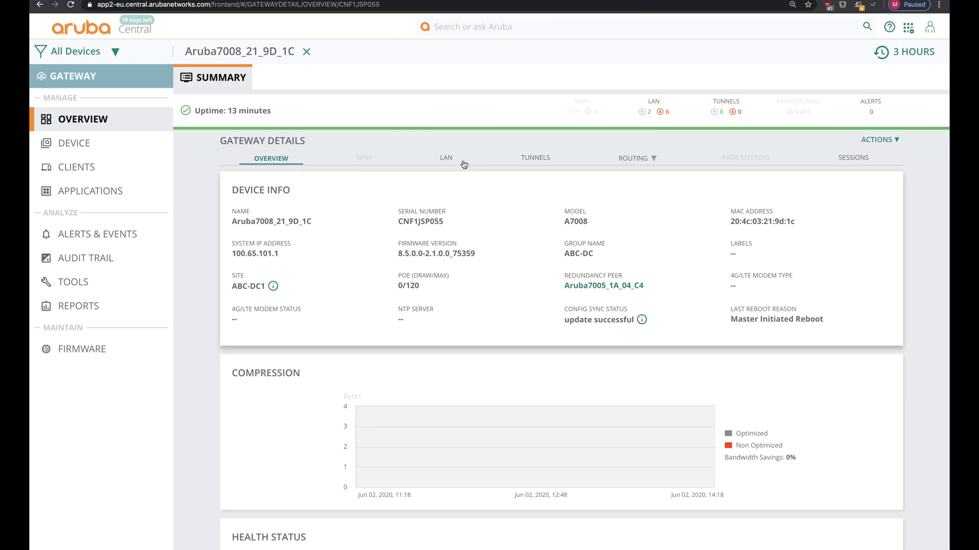
pyautogui.click(447, 159)
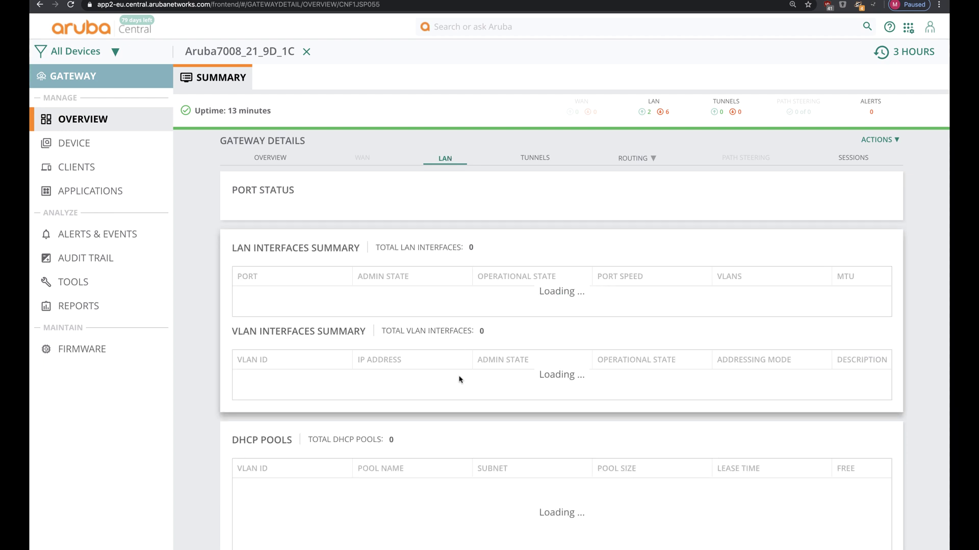
pyautogui.scroll(-1, 460, 380)
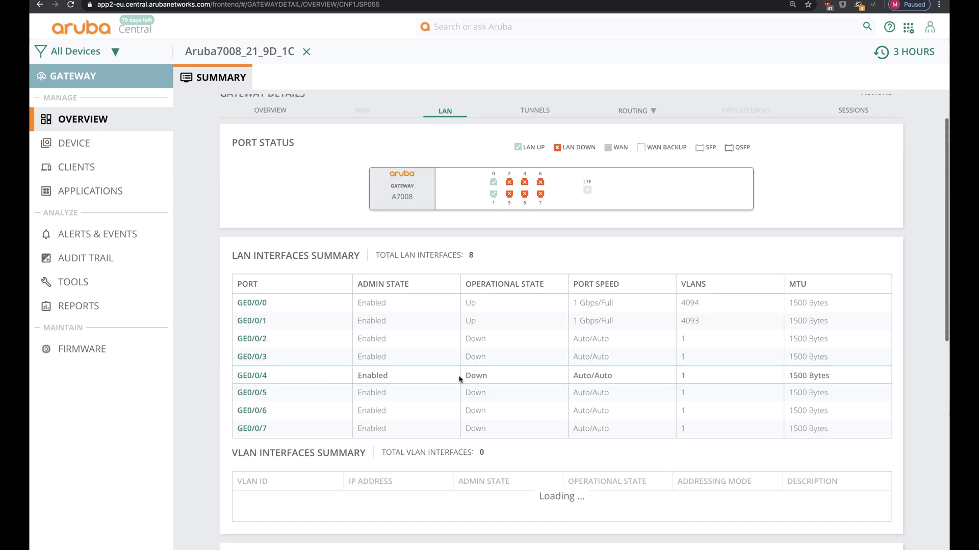
pyautogui.scroll(-5, 461, 379)
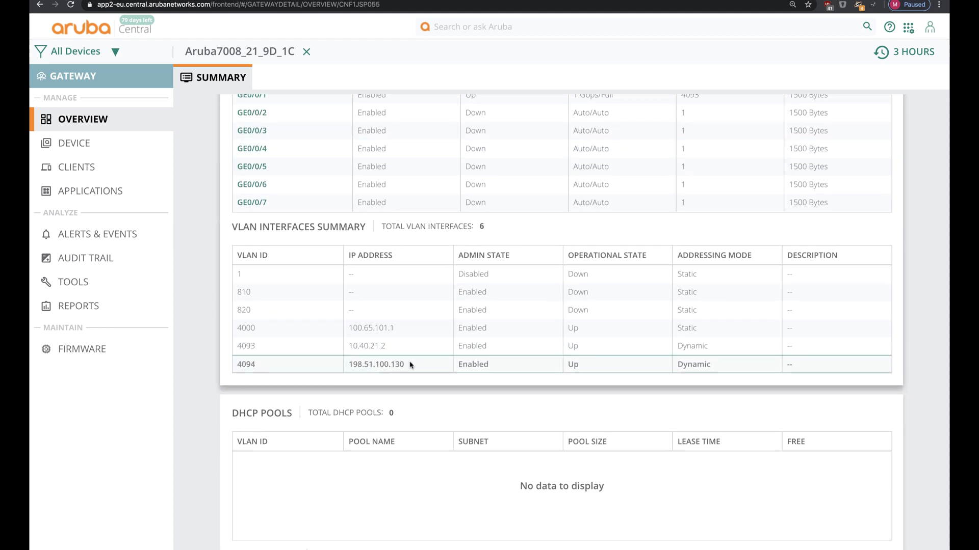
pyautogui.scroll(6, 410, 365)
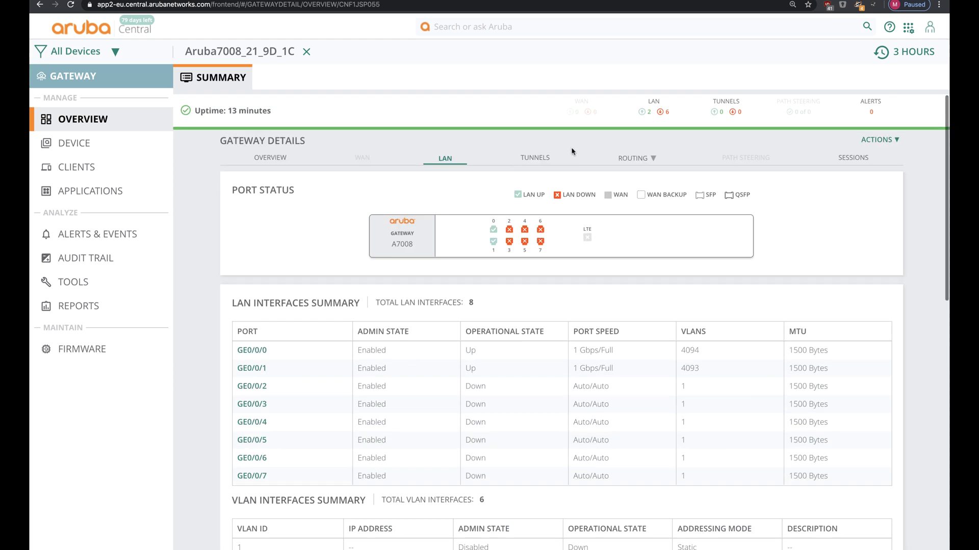
pyautogui.click(636, 159)
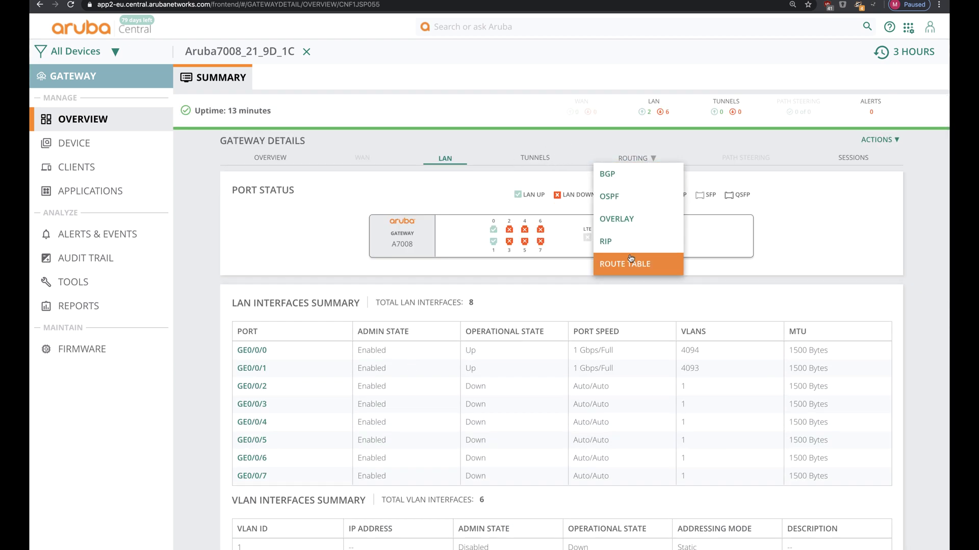
# Check Aruba7008_21_9D_1C's route table for its two static default routes, then close the gateway
pyautogui.click(631, 258)
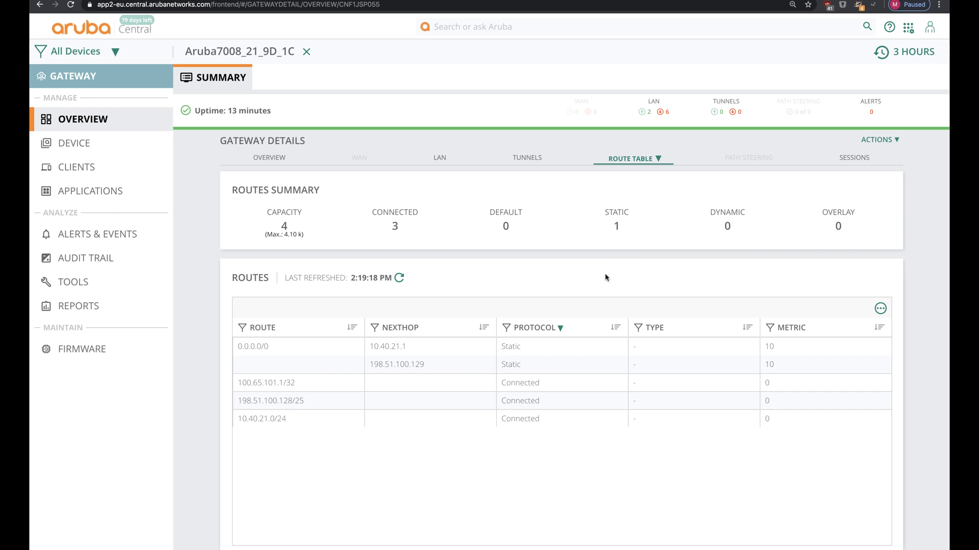
pyautogui.scroll(-1, 607, 277)
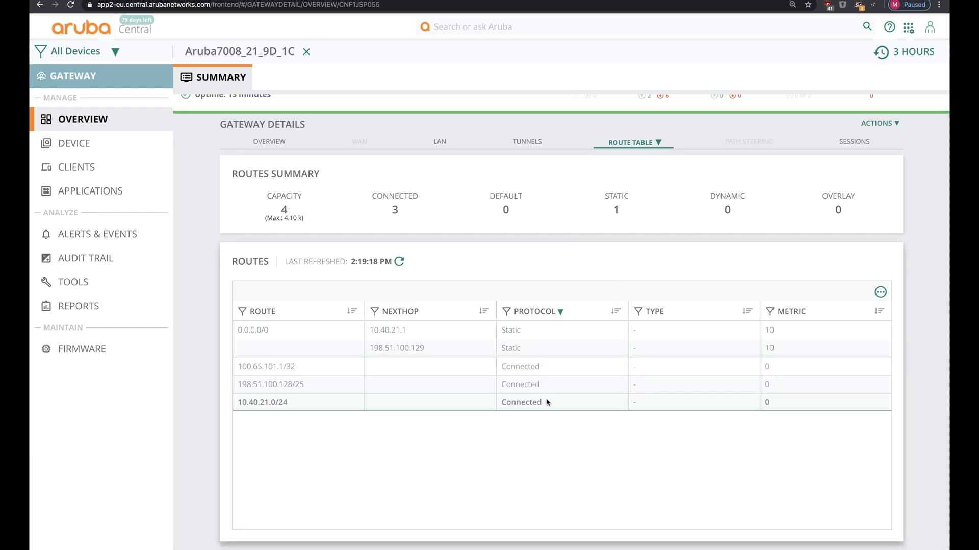
pyautogui.scroll(1, 535, 390)
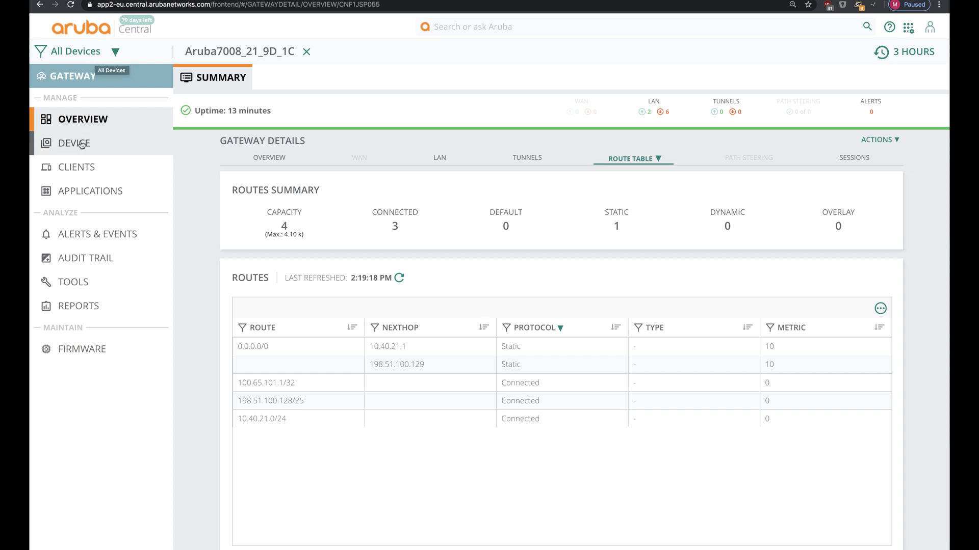
pyautogui.click(307, 52)
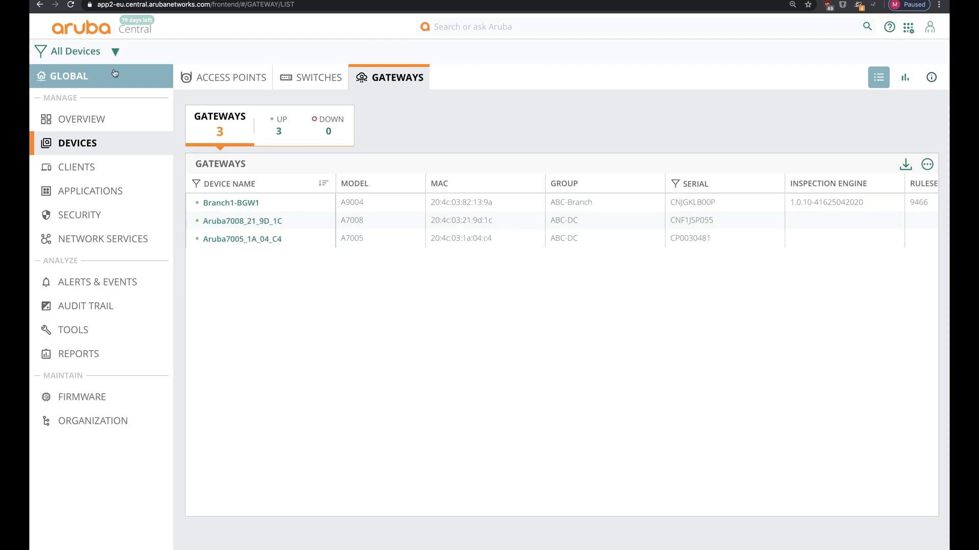
# Open gateway Aruba7005_1A_04_C4's device configuration in Advanced Mode
pyautogui.click(97, 52)
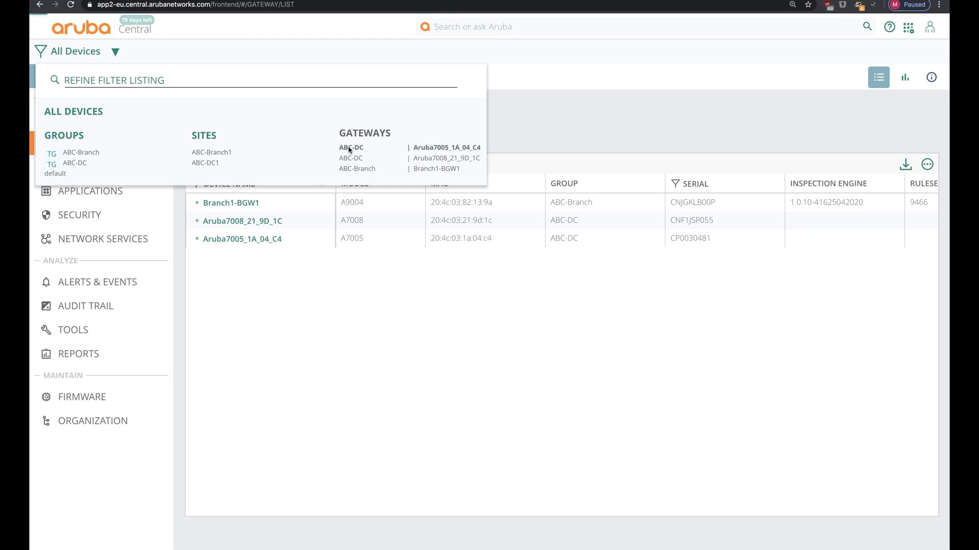
pyautogui.click(351, 148)
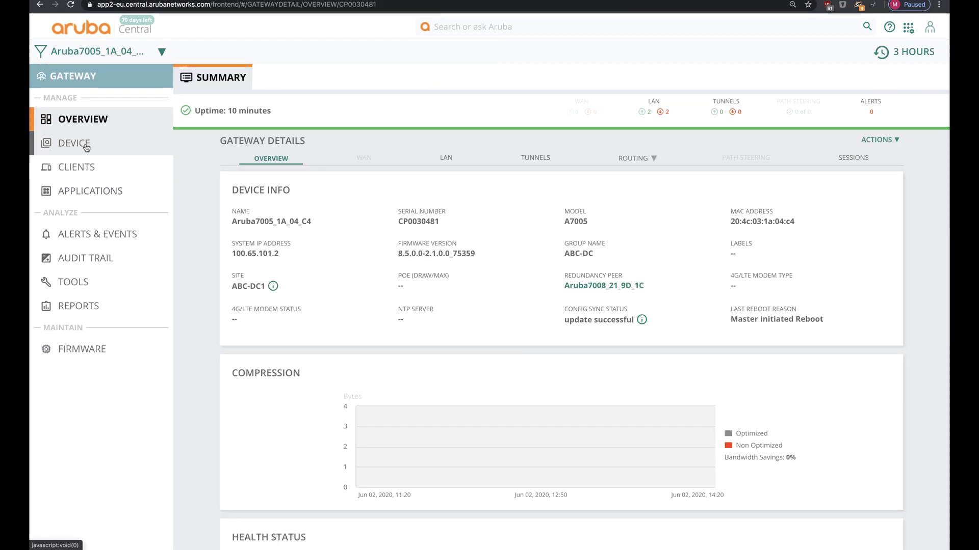
pyautogui.click(73, 143)
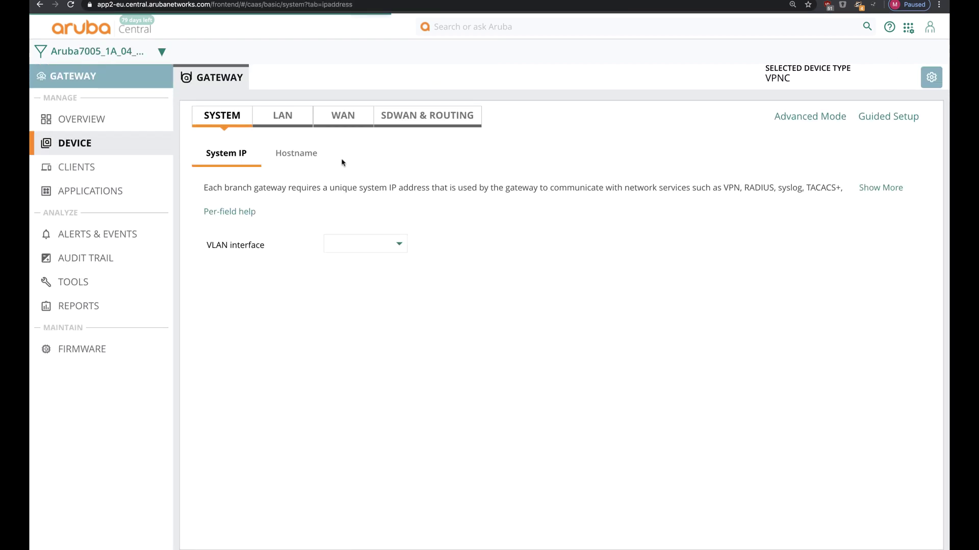
pyautogui.click(822, 119)
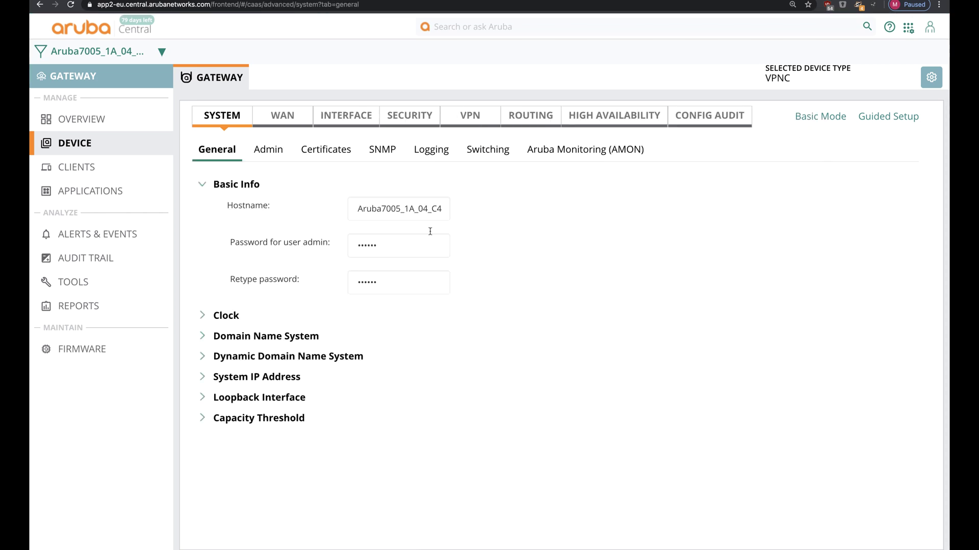
# Set the hostname to ABC-DC-VPNC1, enter and confirm a new admin password, and save
pyautogui.doubleClick(418, 207)
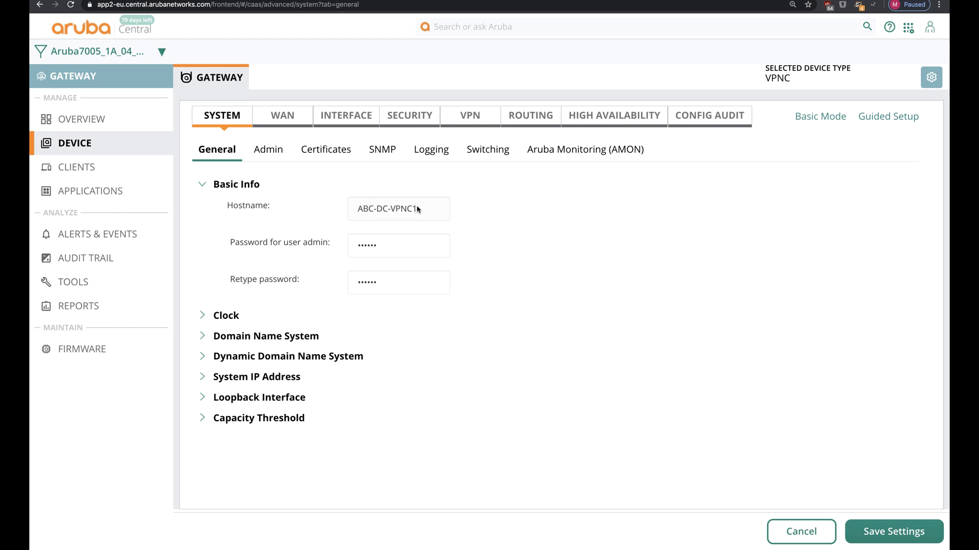
pyautogui.press('Tab')
pyautogui.press('Tab')
pyautogui.click(869, 533)
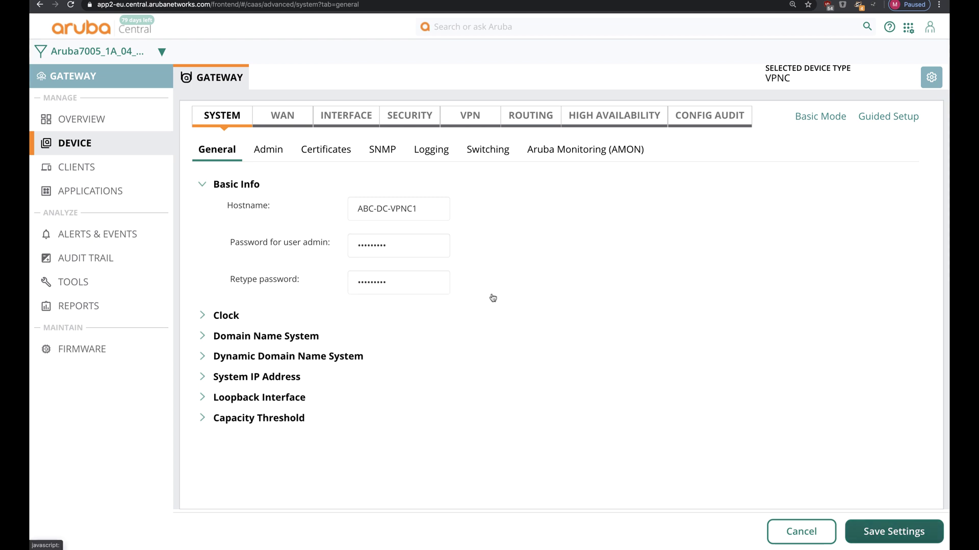
# Check the gateway's four configured ports, then view its empty static default gateway list under Routing
pyautogui.click(346, 116)
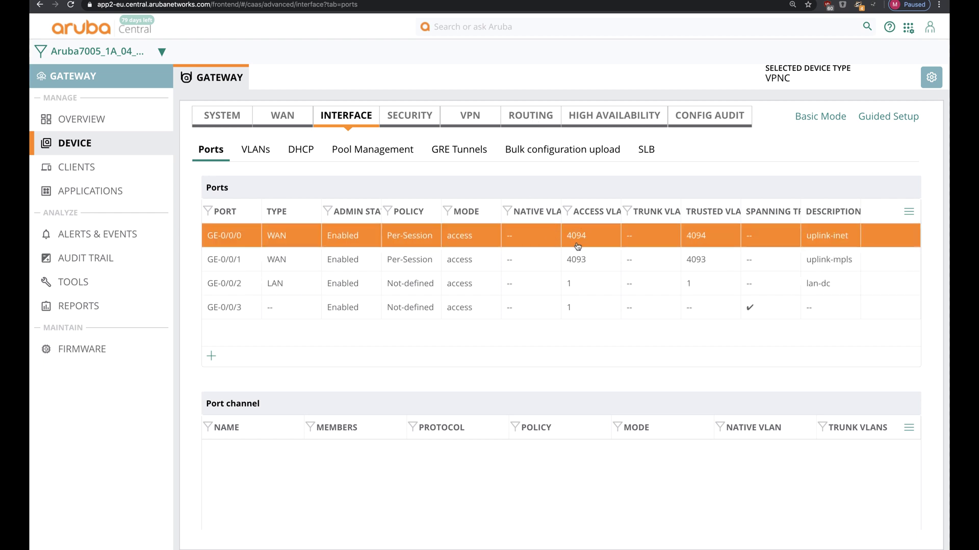
pyautogui.click(532, 126)
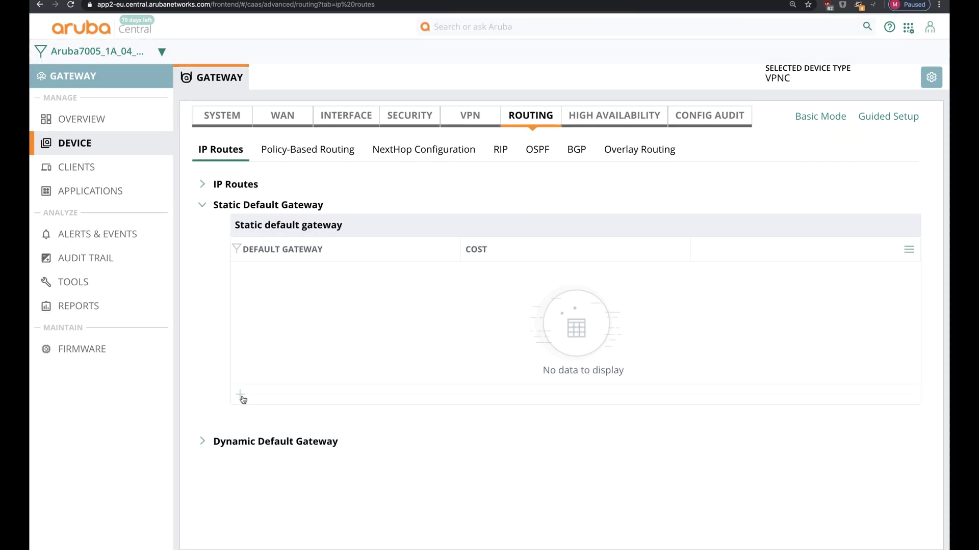
# Add static default gateways 10.40.20.1 and 198.51.100.1, each with cost 1
pyautogui.click(239, 394)
pyautogui.click(377, 422)
pyautogui.write('10.40.20.1')
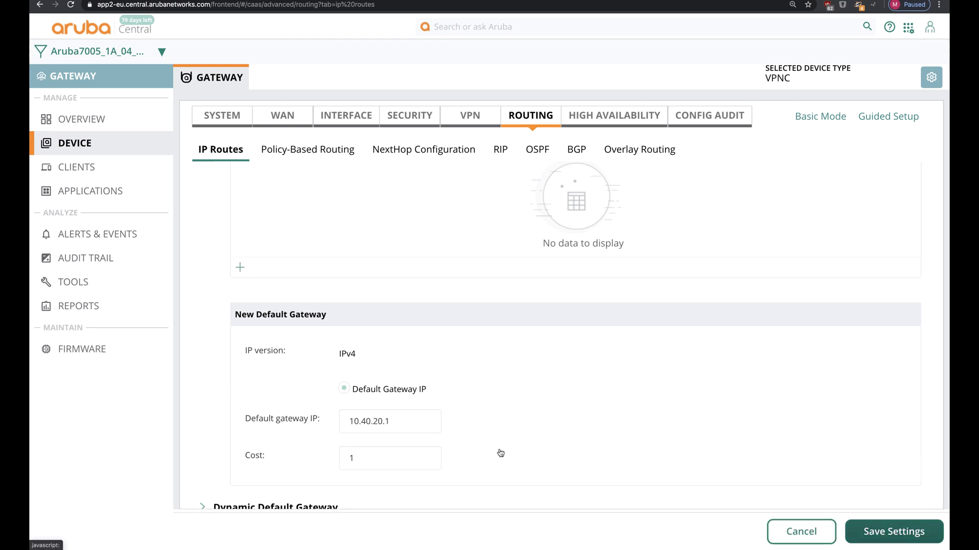
pyautogui.press('Return')
pyautogui.click(238, 378)
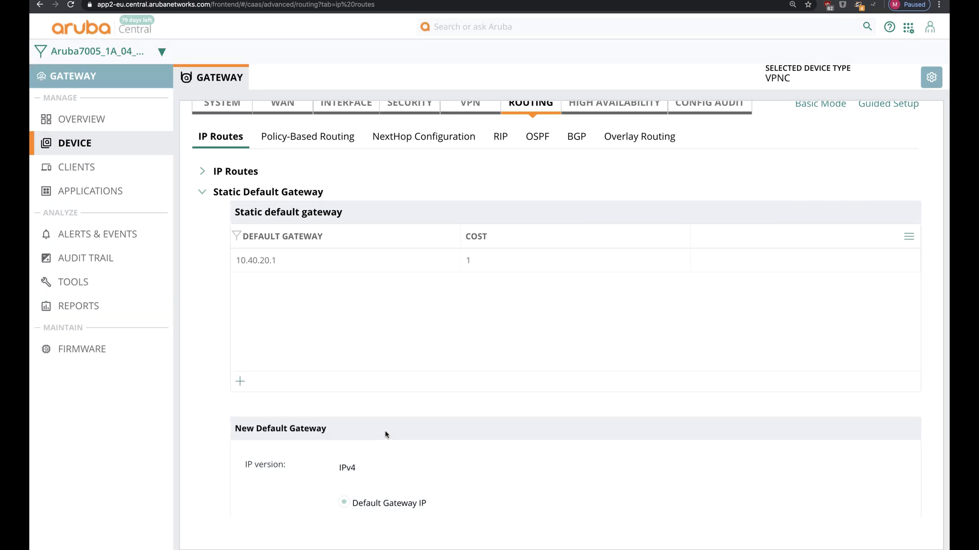
pyautogui.click(366, 413)
pyautogui.write('198.51.100.1')
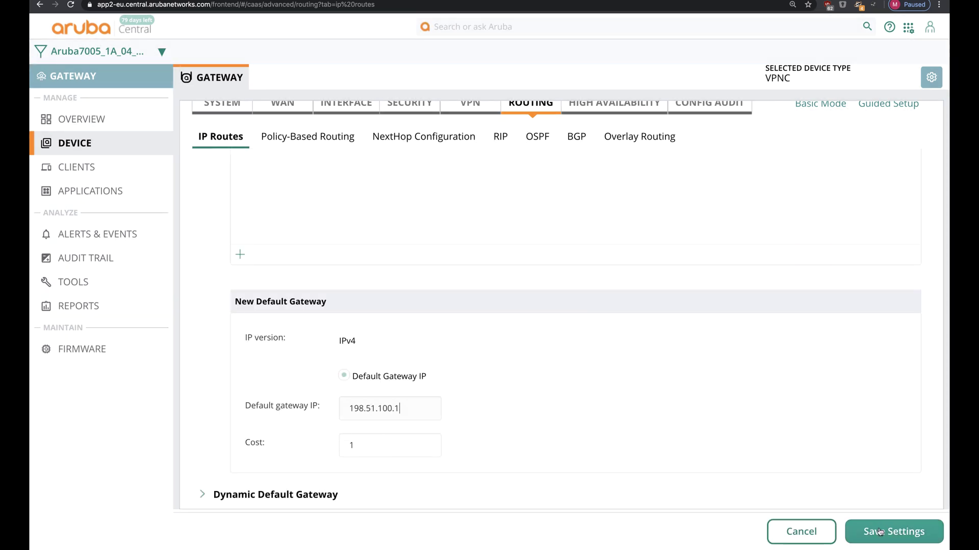
pyautogui.press('Return')
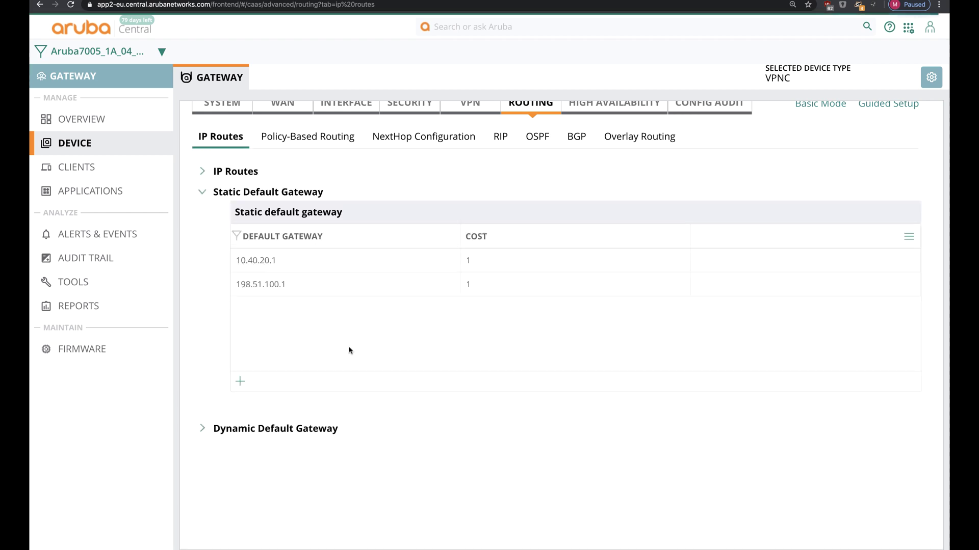
pyautogui.click(346, 121)
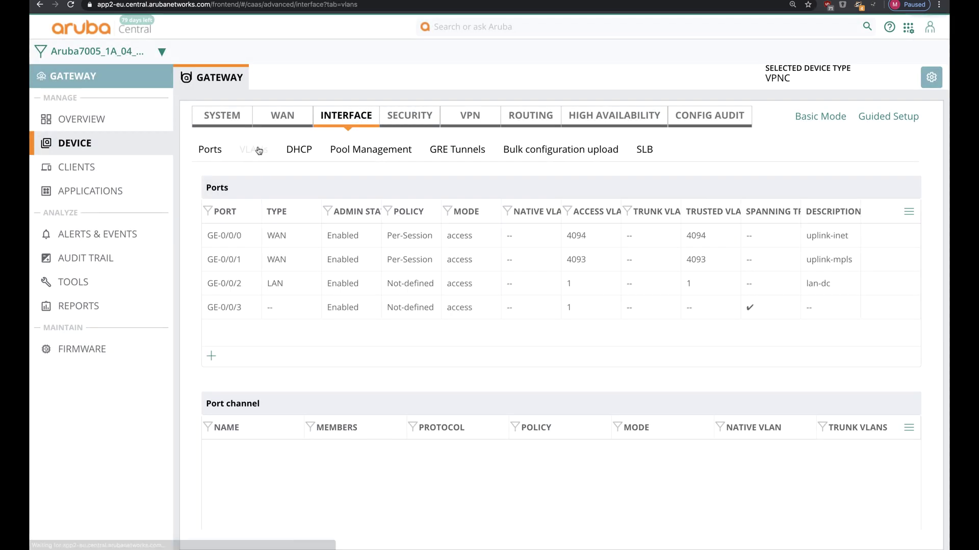
# Give uplink-mpls VLAN 4093 static address 10.40.20.2 with netmask 255.255.255.0
pyautogui.click(255, 150)
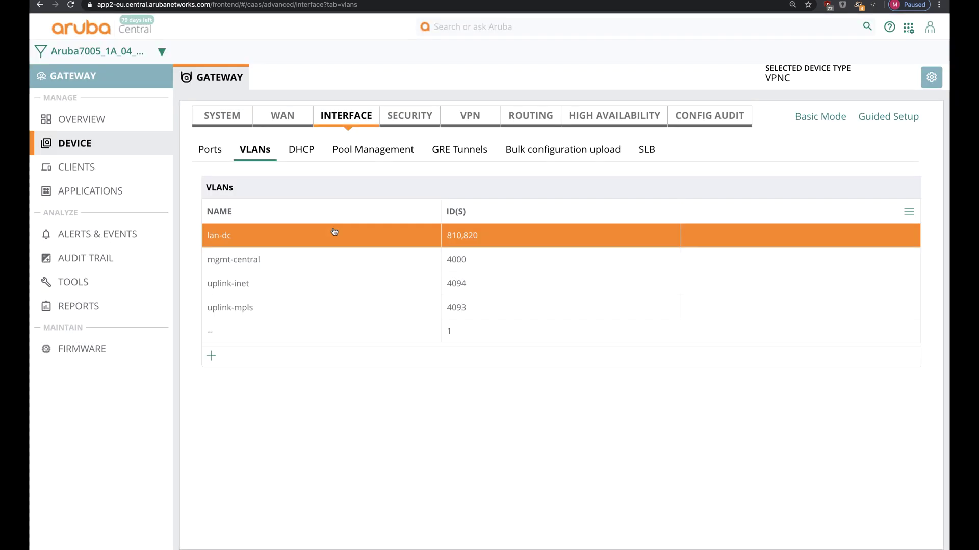
pyautogui.click(345, 317)
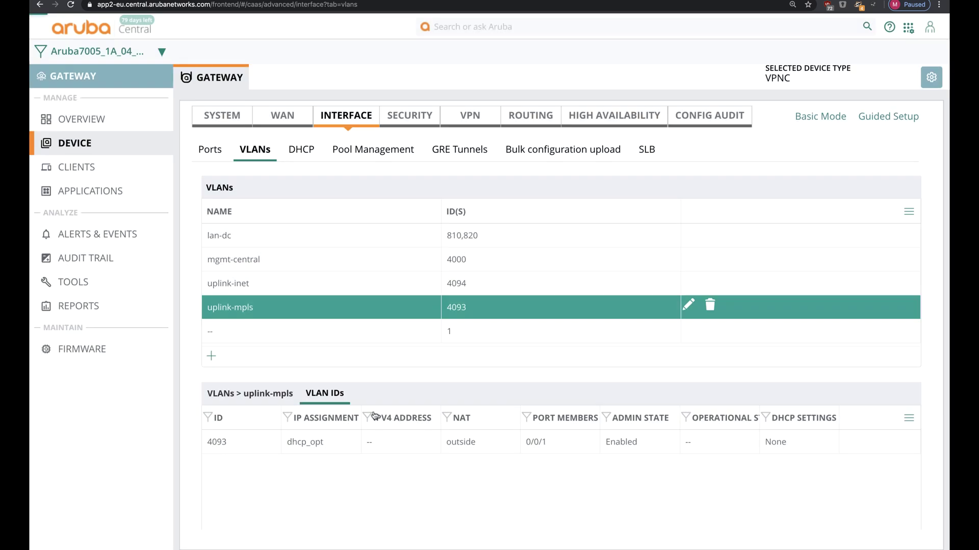
pyautogui.click(372, 444)
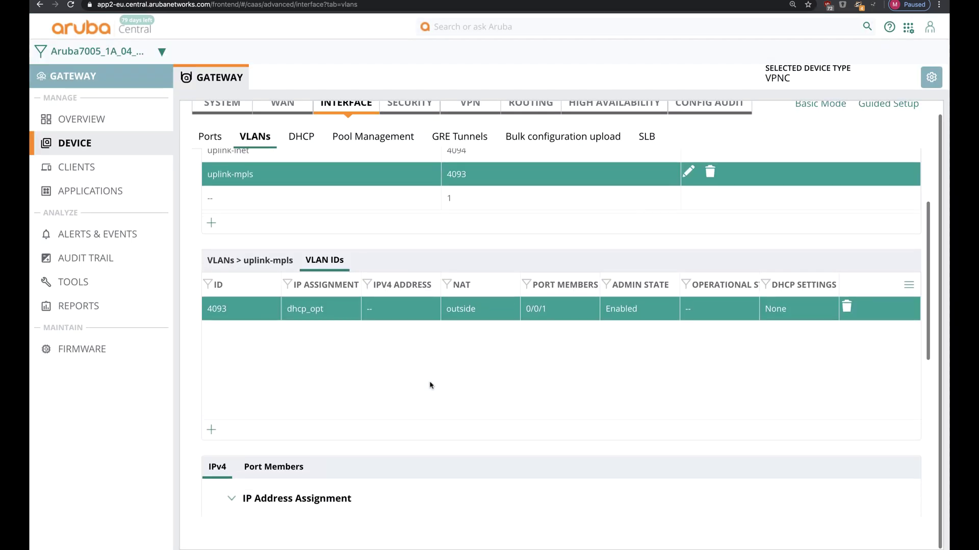
pyautogui.click(434, 373)
pyautogui.click(426, 380)
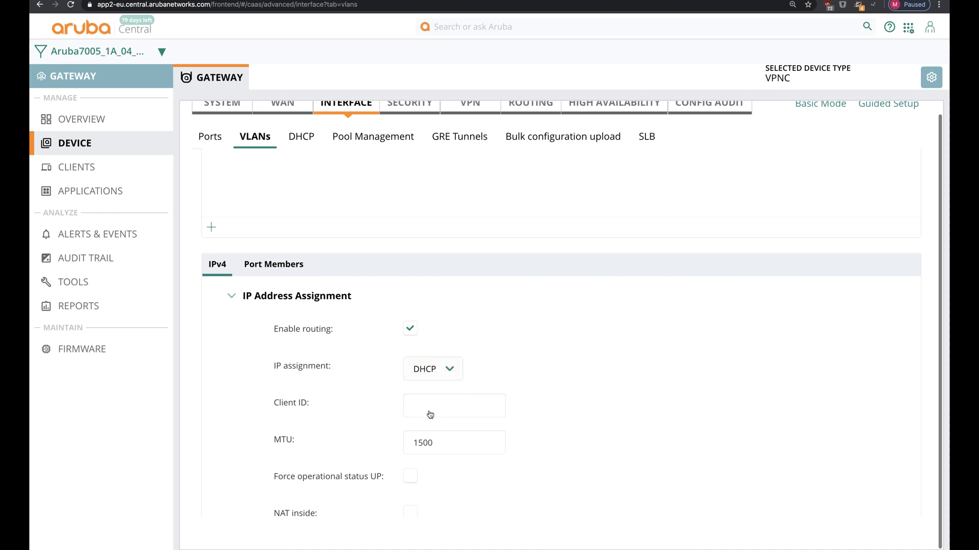
pyautogui.write('10.40')
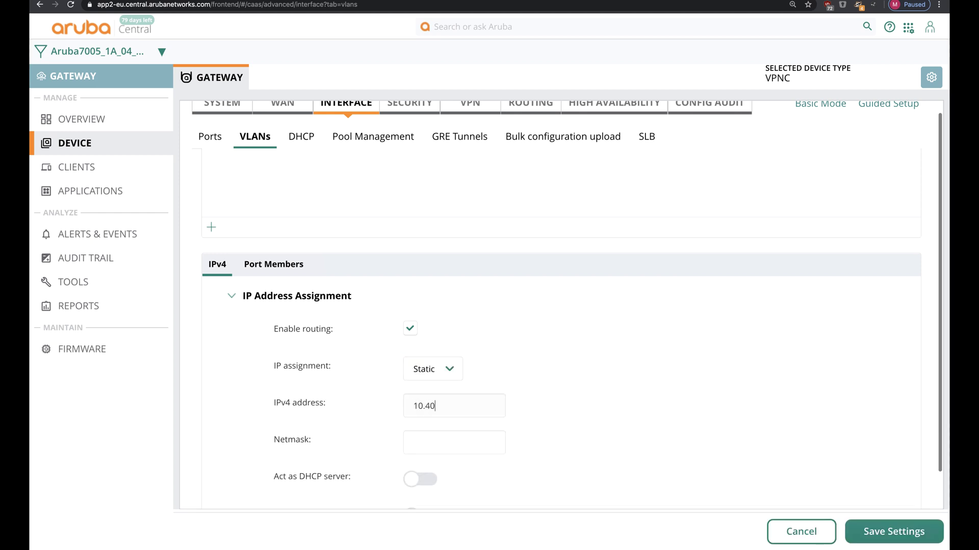
pyautogui.write('255.255.255.0')
pyautogui.scroll(-3, 563, 455)
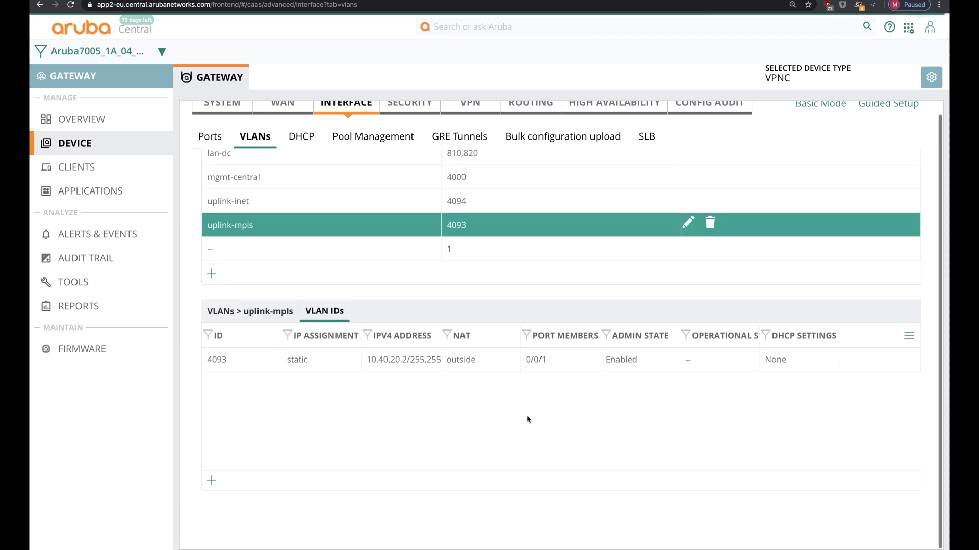
# Switch uplink-inet VLAN 4094 to static and enter 198.51.100.2 with netmask 255.255.255.128
pyautogui.click(436, 201)
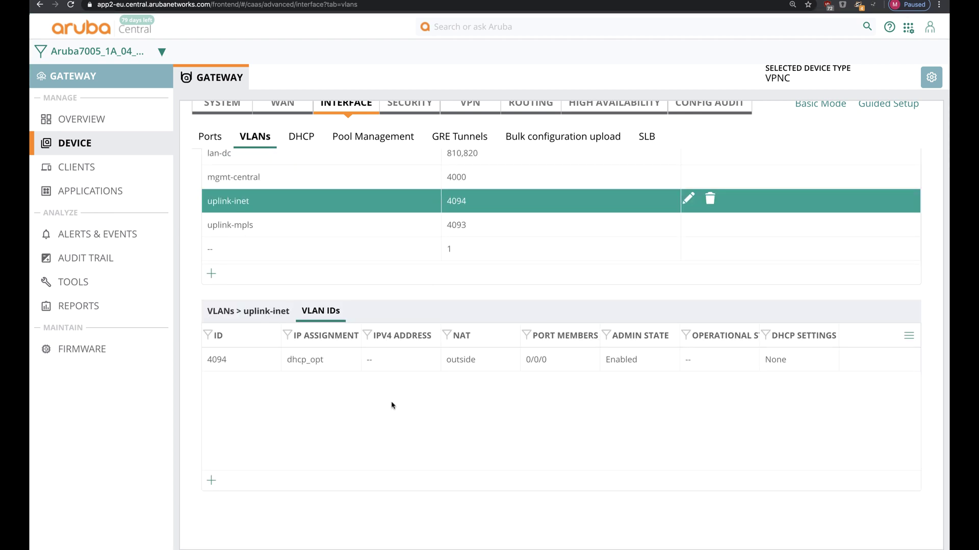
pyautogui.click(421, 401)
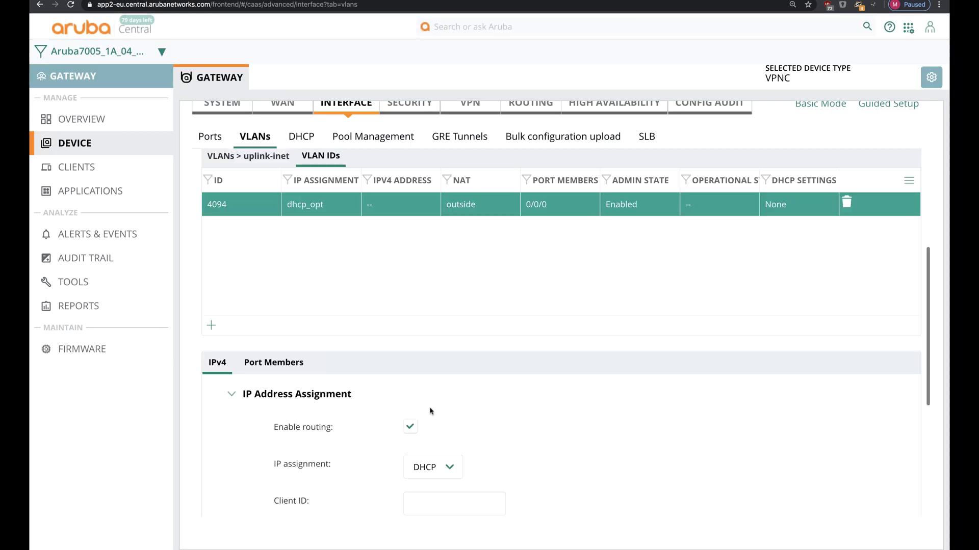
pyautogui.click(433, 395)
pyautogui.click(437, 385)
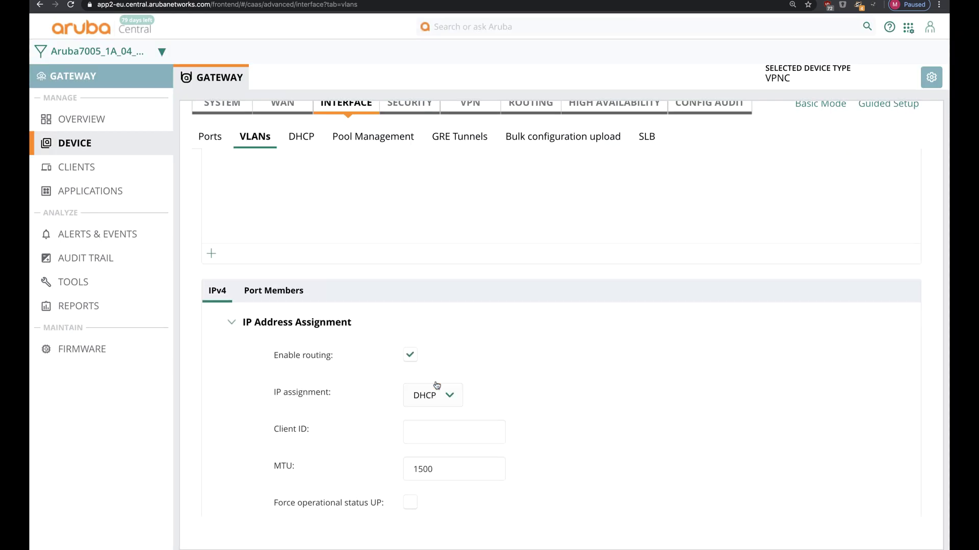
pyautogui.write('198.')
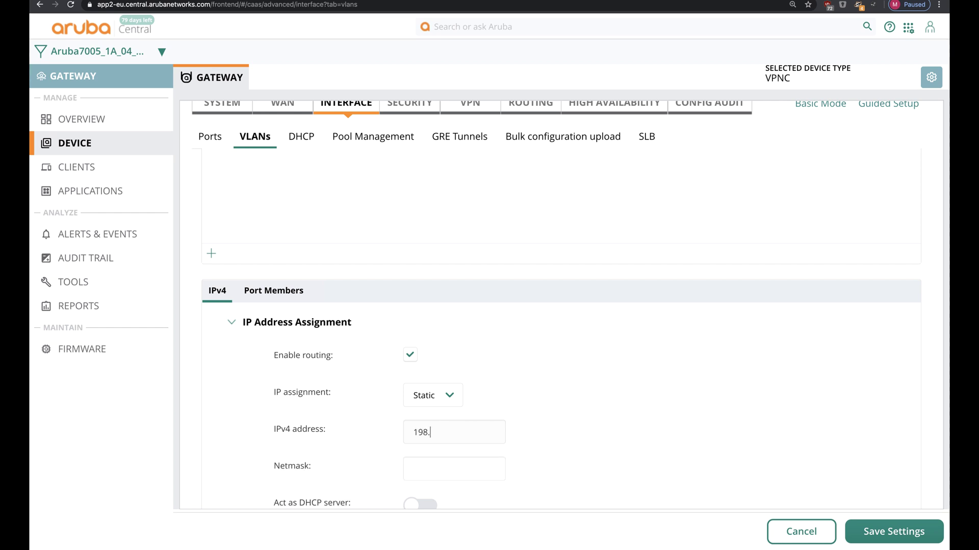
pyautogui.write('51.100255.255.255.128')
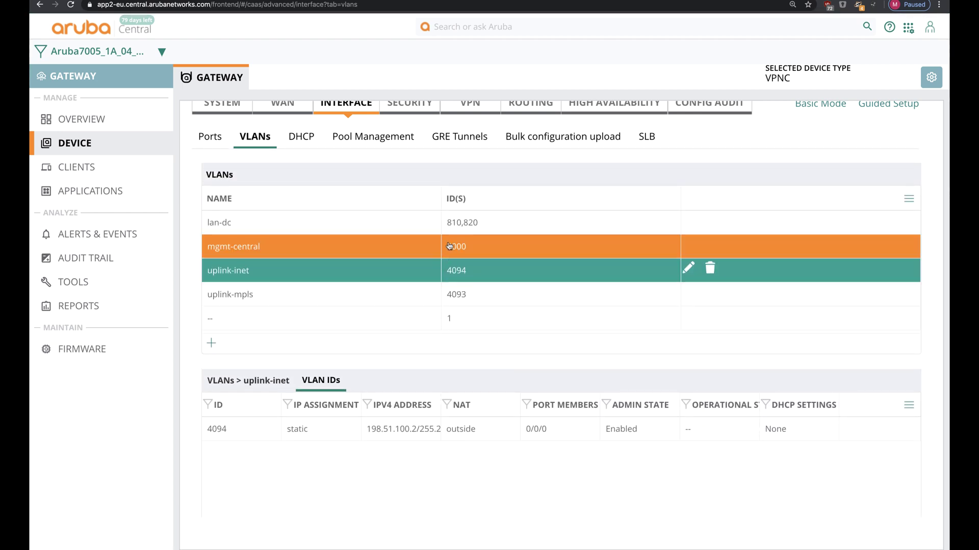
# Save lan-dc VLAN 810 with static address 10.80.10.2, netmask 255.255.255.0, then list devices
pyautogui.click(444, 227)
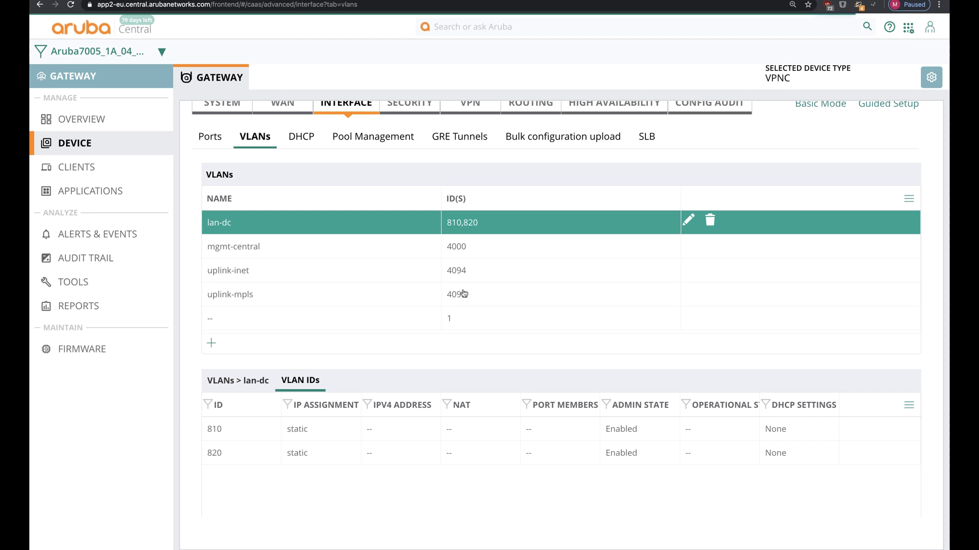
pyautogui.click(366, 428)
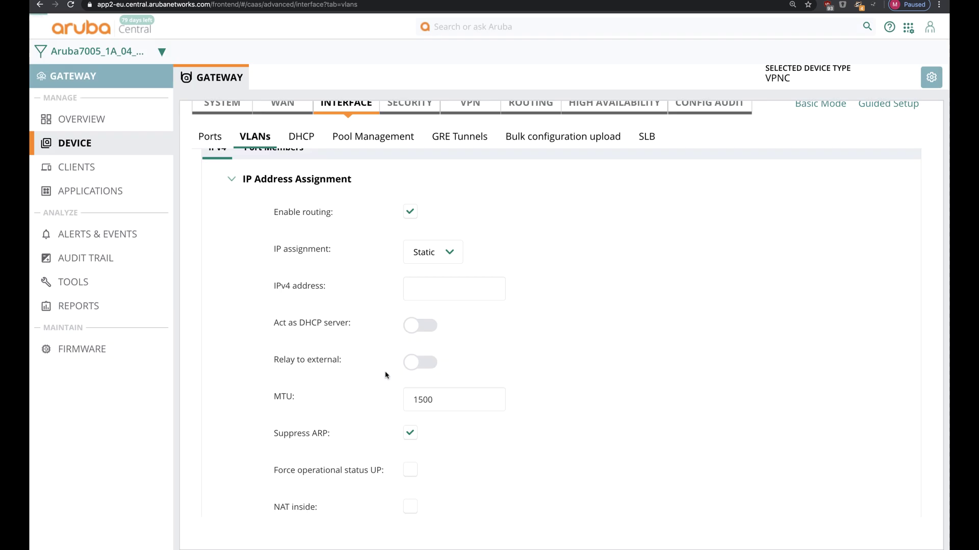
pyautogui.click(432, 372)
pyautogui.write('10.80.10')
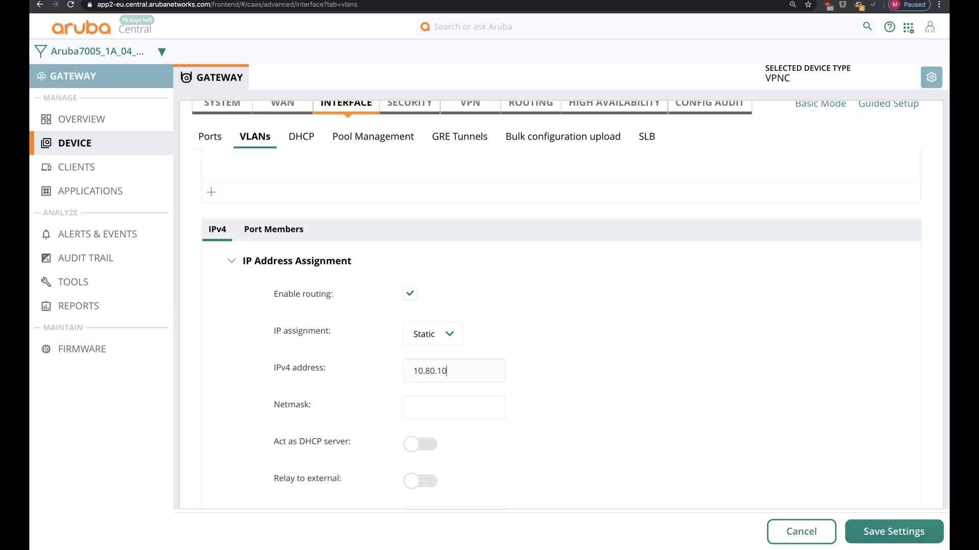
pyautogui.write('255.255.255.0')
pyautogui.click(884, 530)
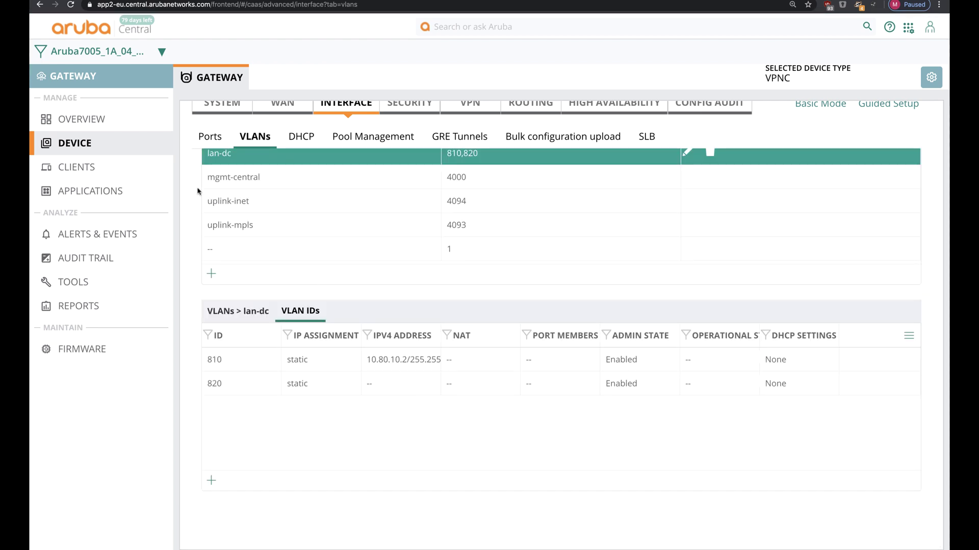
pyautogui.scroll(3, 200, 193)
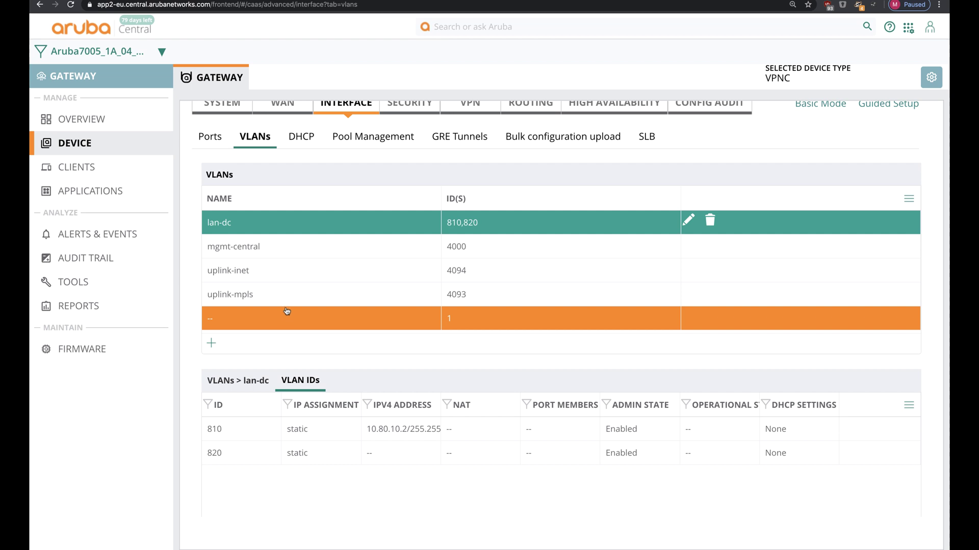
pyautogui.click(135, 57)
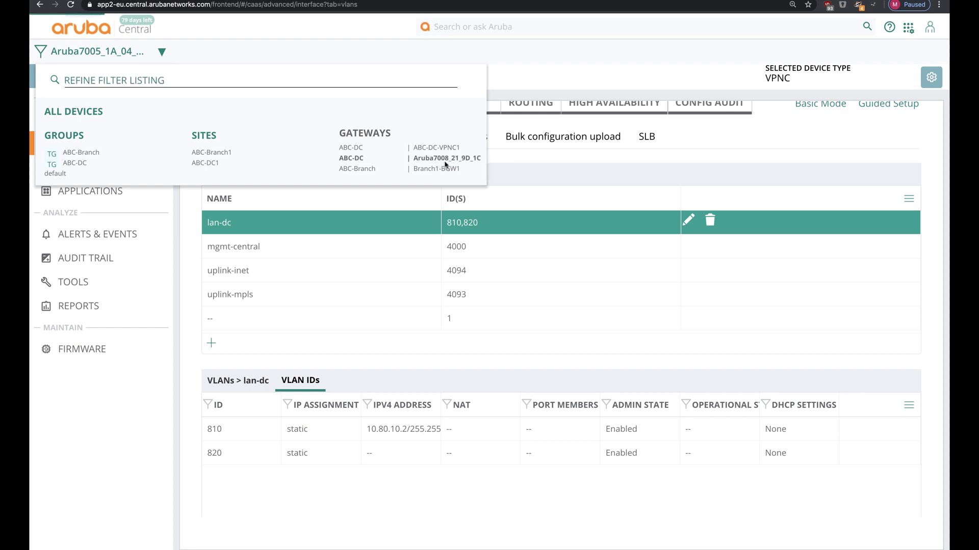
# Open gateway Aruba7008_21_9D_1C in advanced configuration, leaving the Guided Setup wizard
pyautogui.click(441, 158)
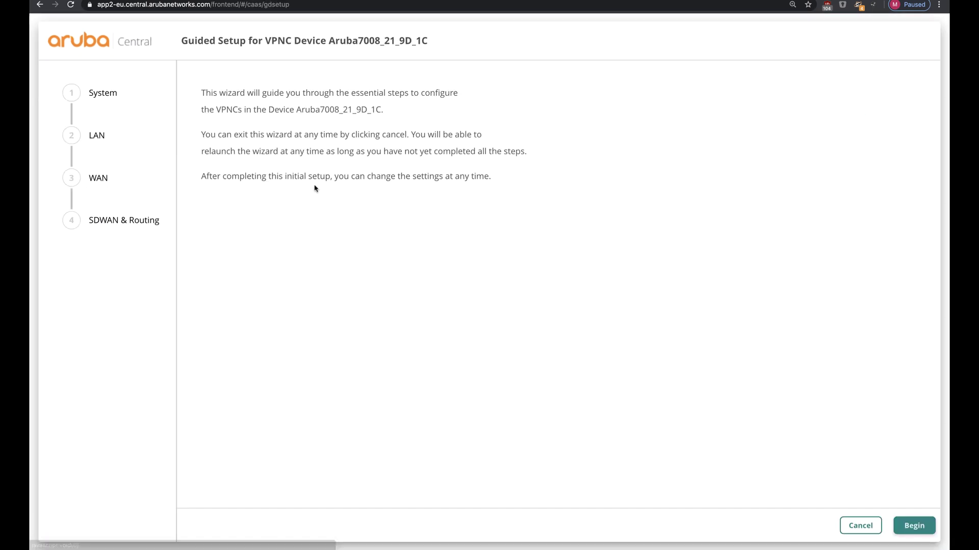
pyautogui.click(870, 527)
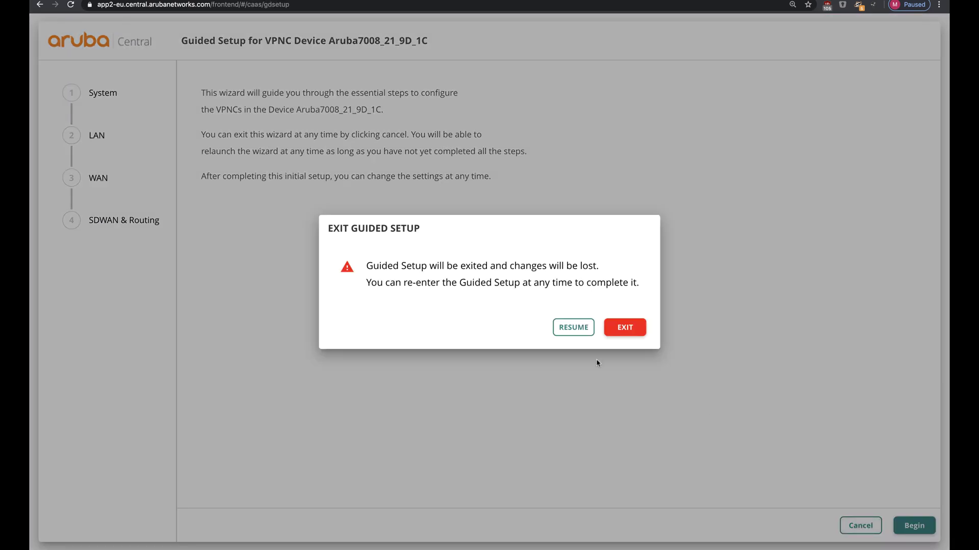
pyautogui.click(619, 329)
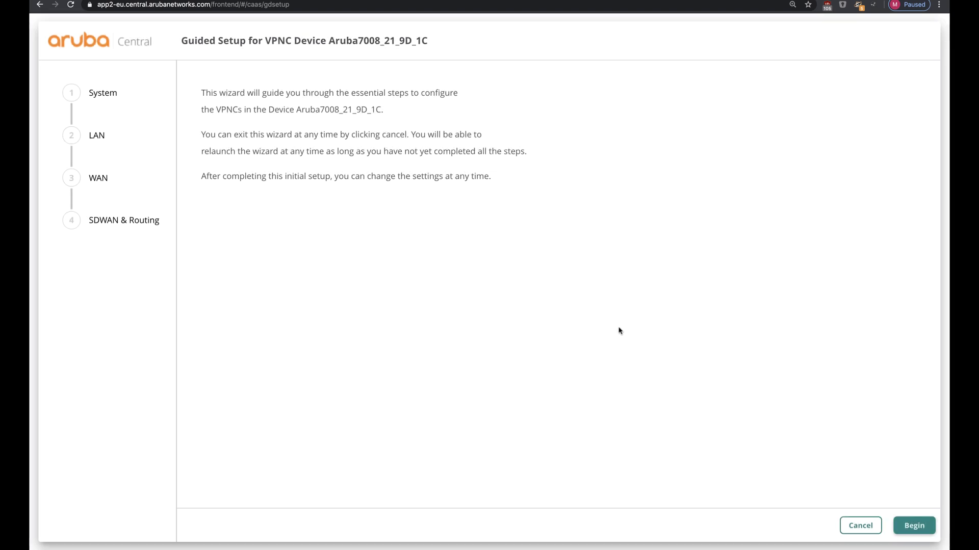
pyautogui.click(829, 123)
# Rename the gateway hostname to ABC-DC-VPNC2 and enter the admin password twice
pyautogui.doubleClick(393, 209)
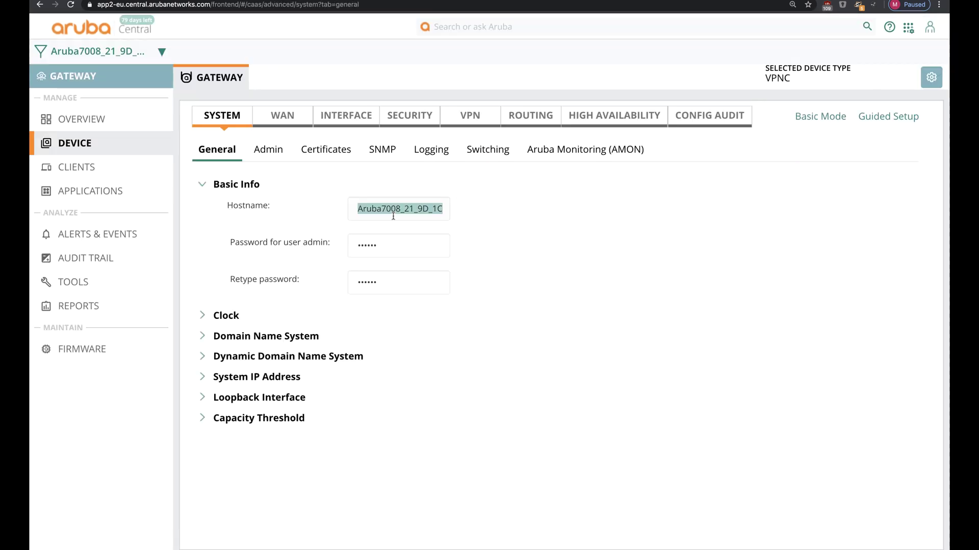
pyautogui.write('ABC-DC-VPNC2')
pyautogui.press('Tab')
pyautogui.write('*********')
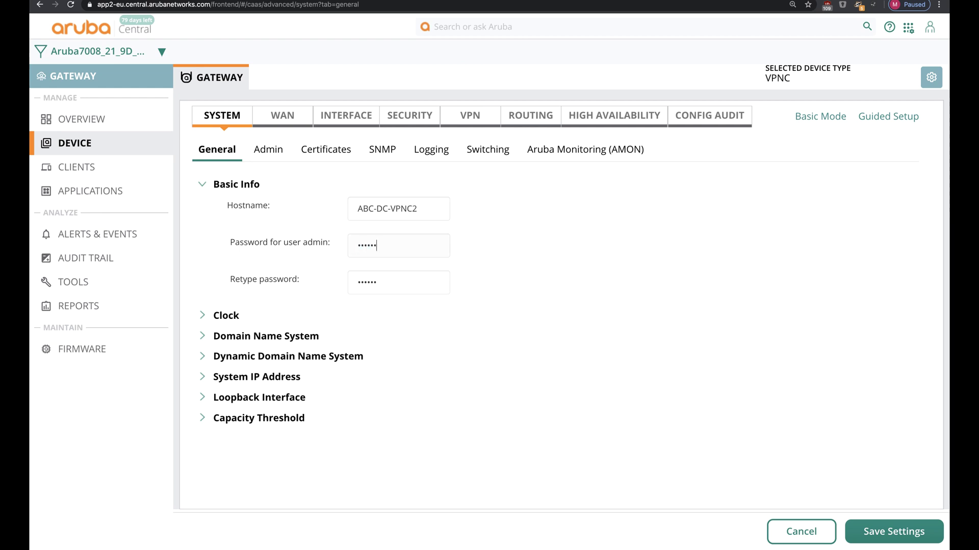
pyautogui.press('Tab')
pyautogui.write('*********')
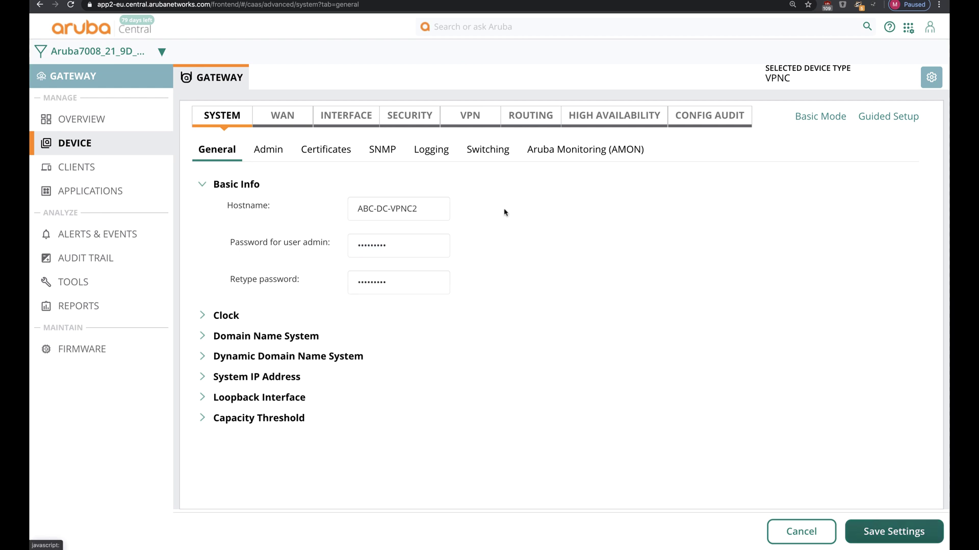
# Add static default gateways 10.40.21.1 and 198.51.100.129 under Routing
pyautogui.click(343, 115)
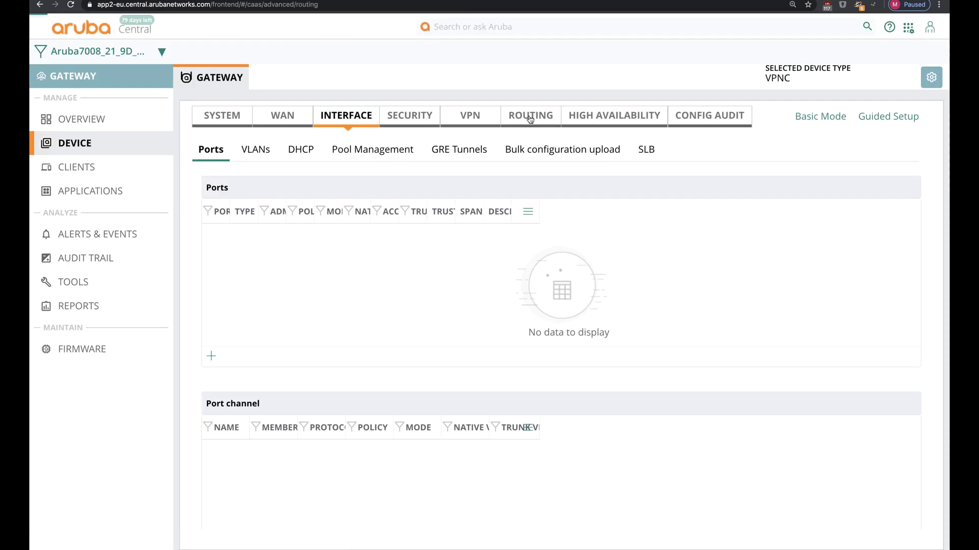
pyautogui.click(531, 115)
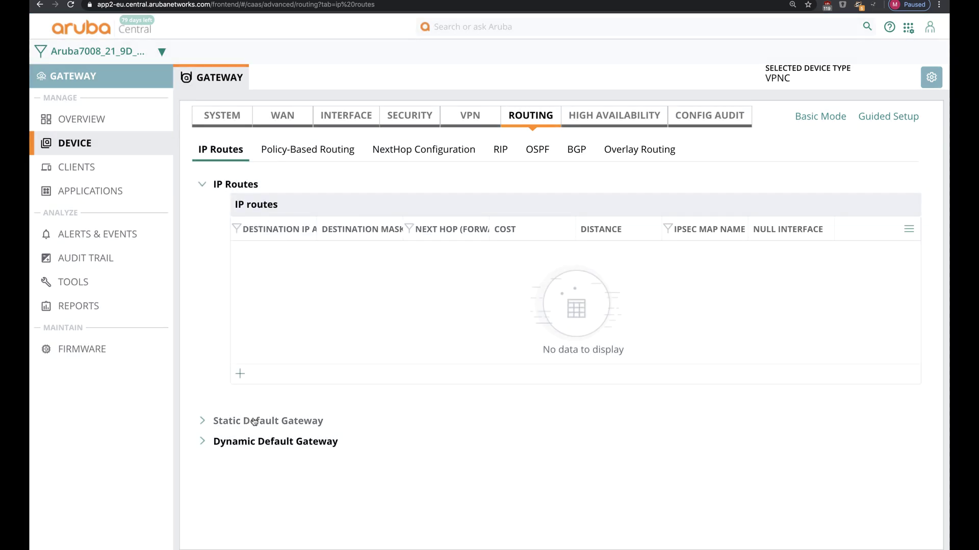
pyautogui.click(268, 421)
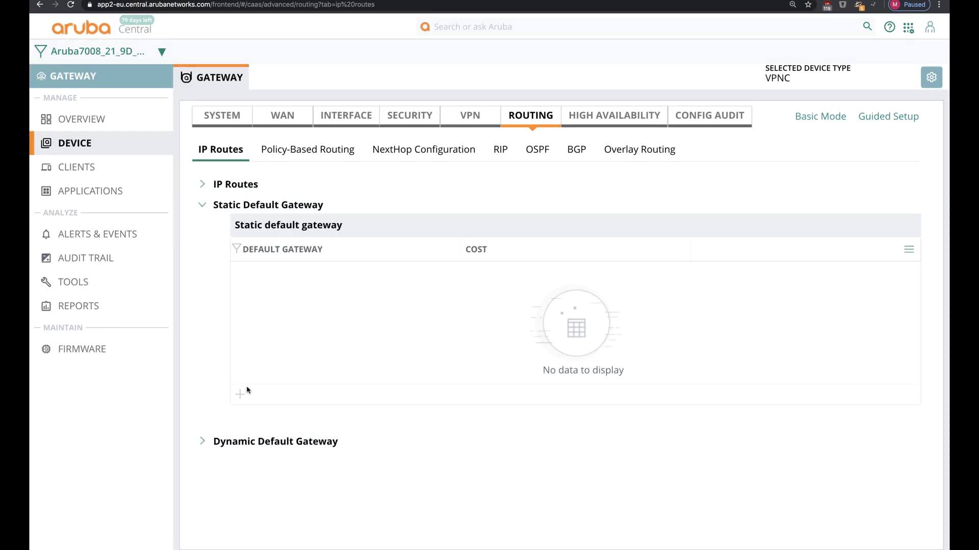
pyautogui.click(239, 389)
pyautogui.write('10.40.21.1')
pyautogui.click(894, 532)
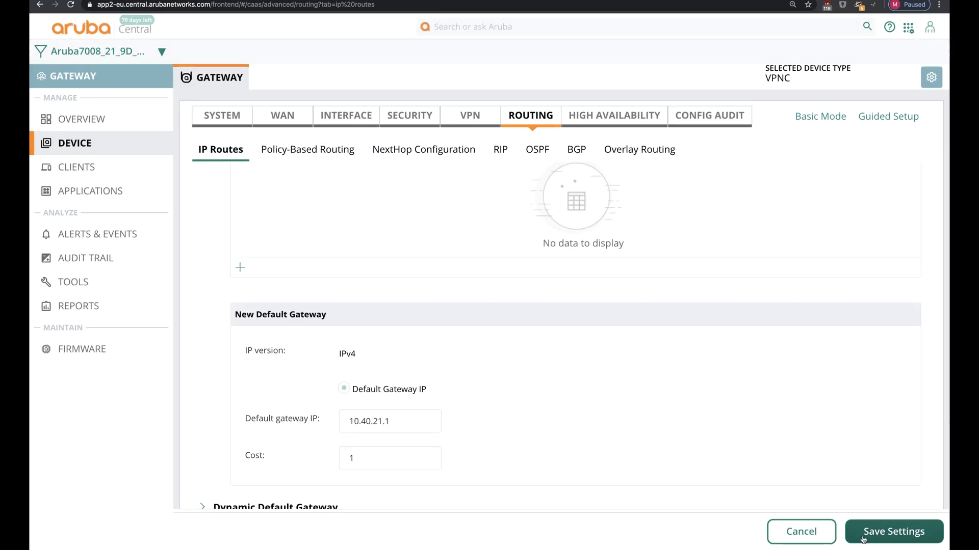
pyautogui.click(239, 394)
pyautogui.write('19')
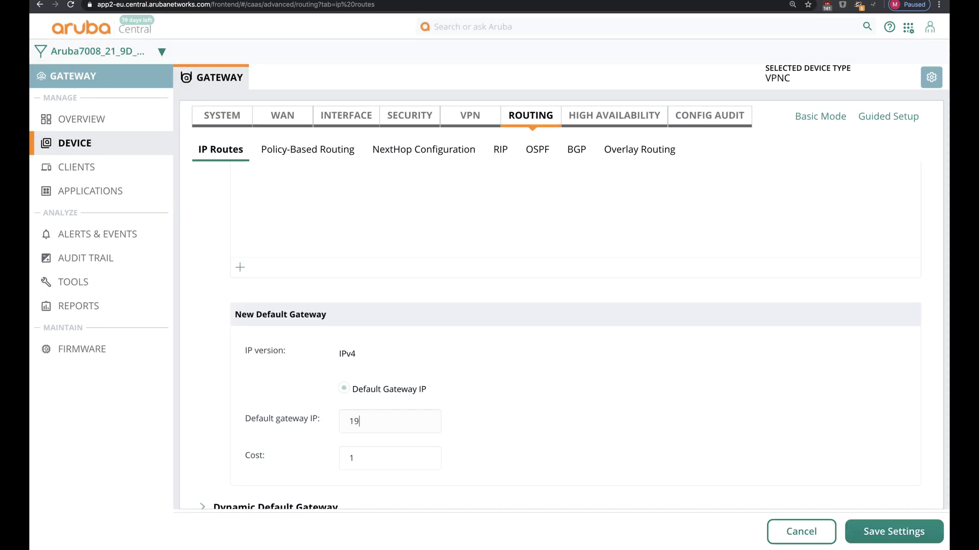
pyautogui.write('8.51.100.129')
pyautogui.click(894, 531)
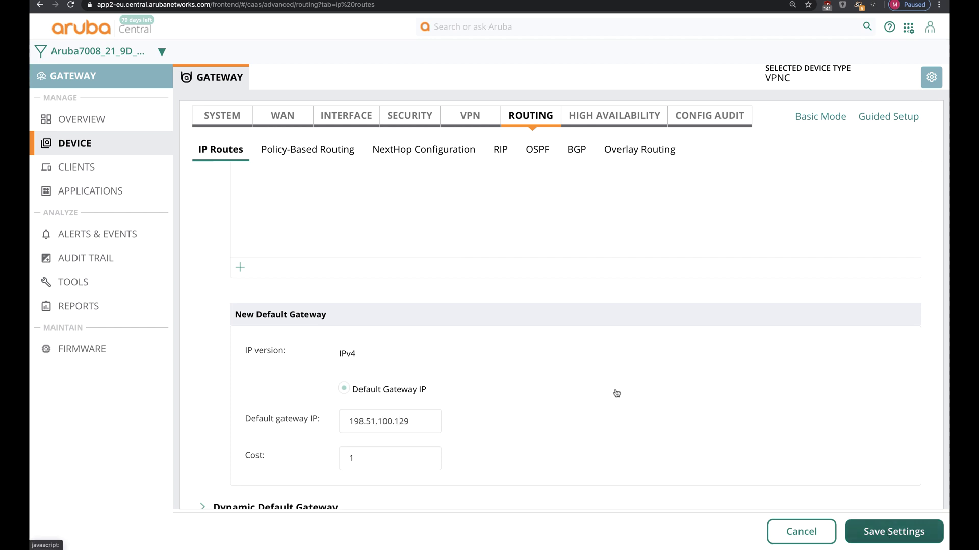
pyautogui.scroll(1, 309, 179)
pyautogui.click(346, 114)
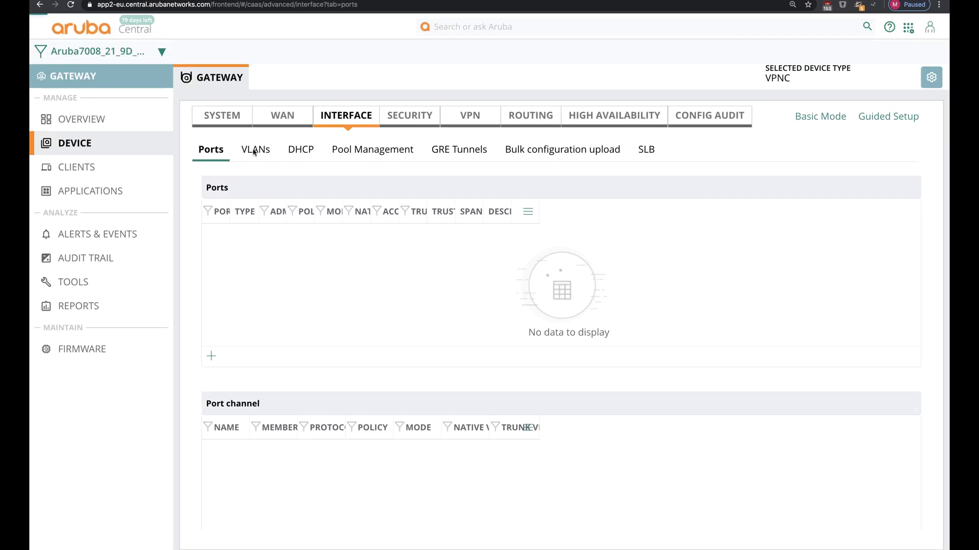
# Give uplink-inet VLAN 4094 static IP 198.51.100.130 with netmask 255.255.255.128
pyautogui.click(253, 152)
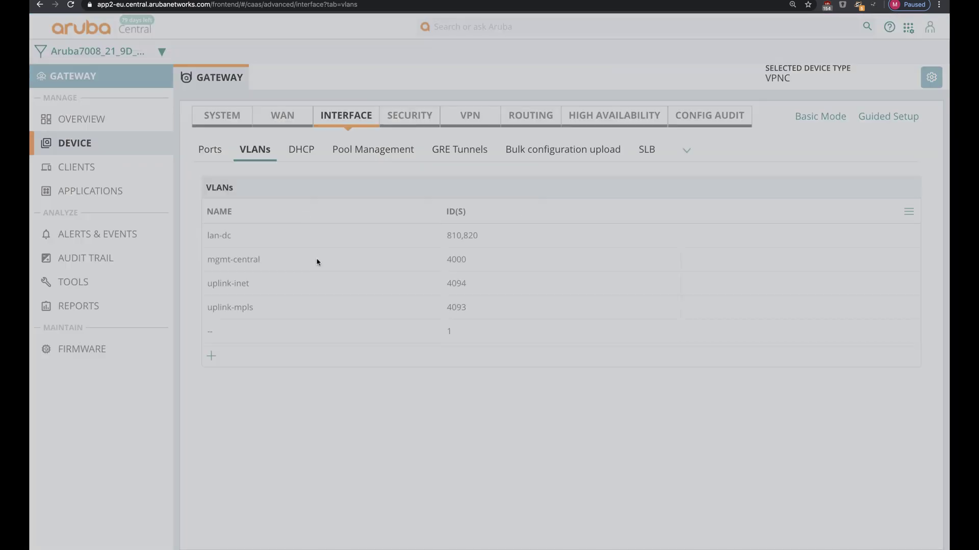
pyautogui.click(306, 285)
pyautogui.click(360, 442)
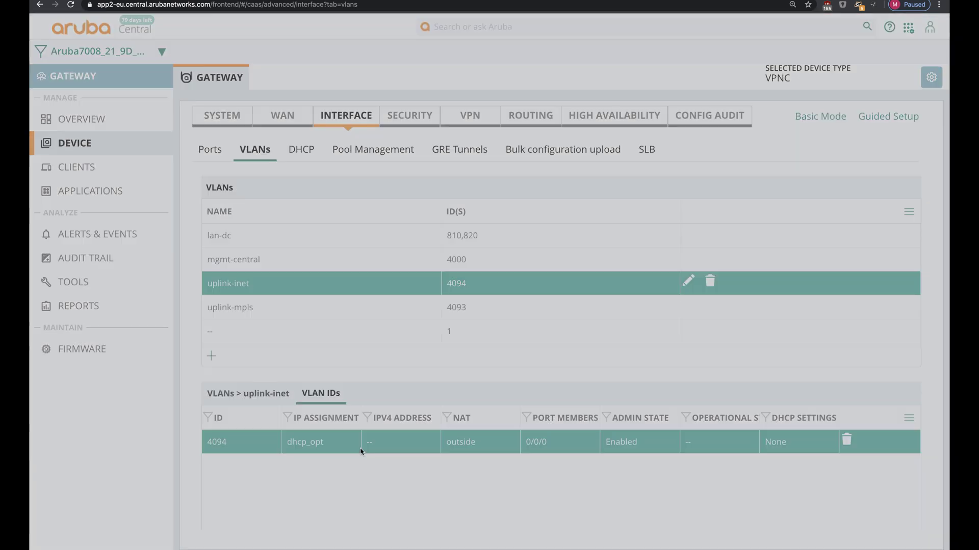
pyautogui.scroll(-5, 376, 444)
pyautogui.click(439, 359)
pyautogui.click(427, 345)
pyautogui.click(437, 393)
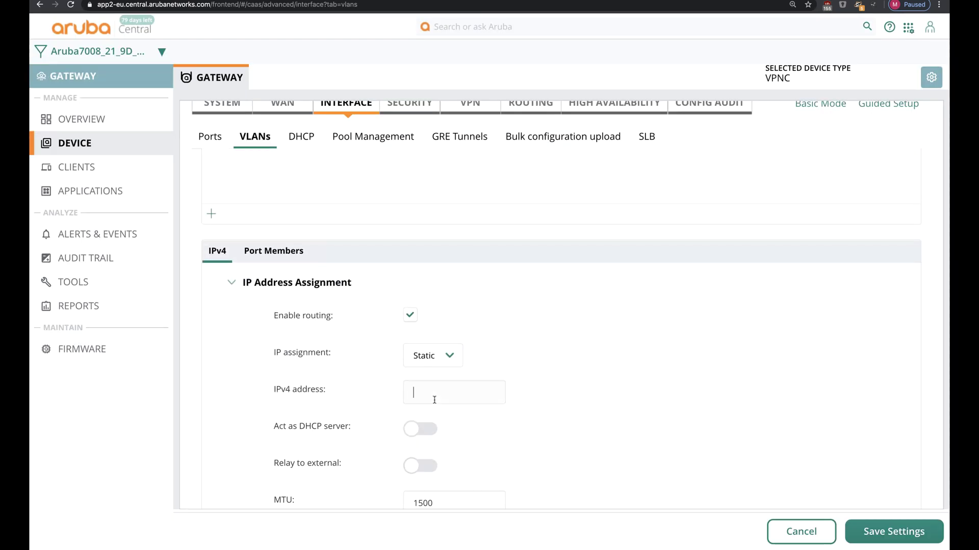
pyautogui.write('198.51.100.130')
pyautogui.press('Tab')
pyautogui.write('255.255.255.128')
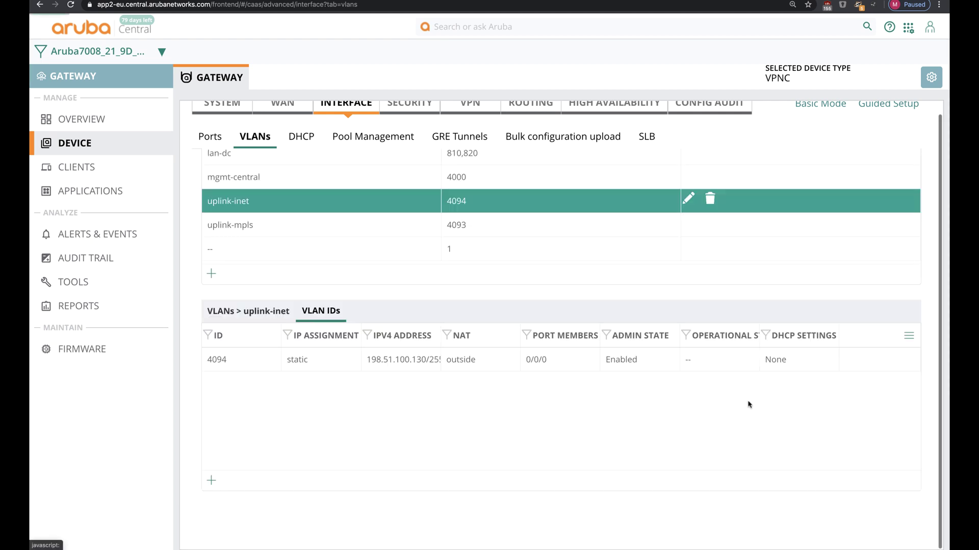
pyautogui.click(306, 220)
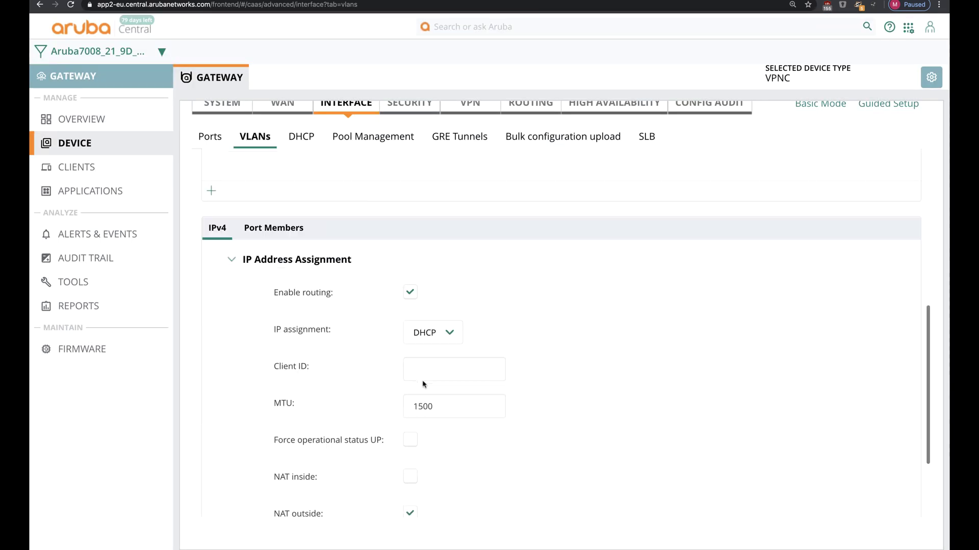
# Give uplink-mpls static IP 10.40.21.2 with netmask 255.255.255.0 and save
pyautogui.click(433, 332)
pyautogui.click(423, 317)
pyautogui.click(448, 364)
pyautogui.write('10.40.21.')
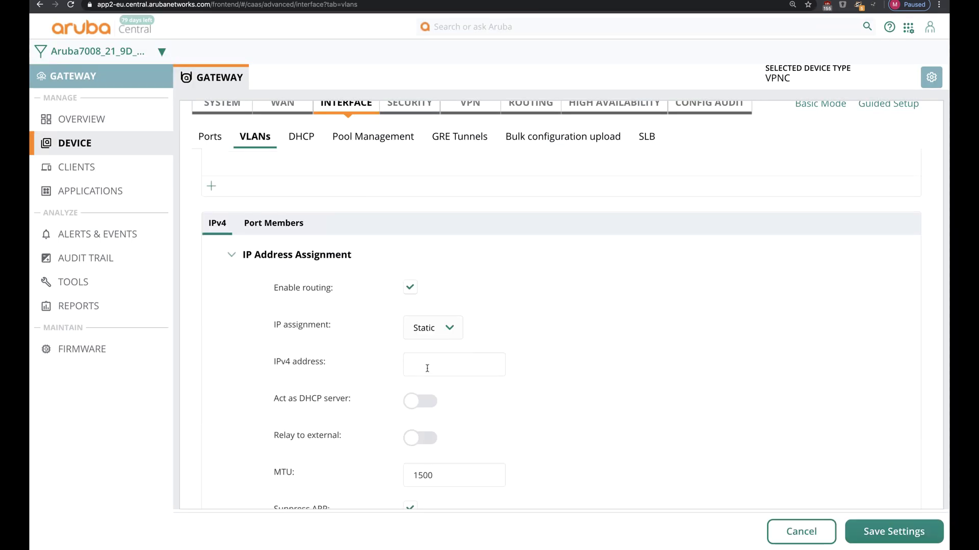
pyautogui.write('2')
pyautogui.press('Tab')
pyautogui.write('255.255.255.0')
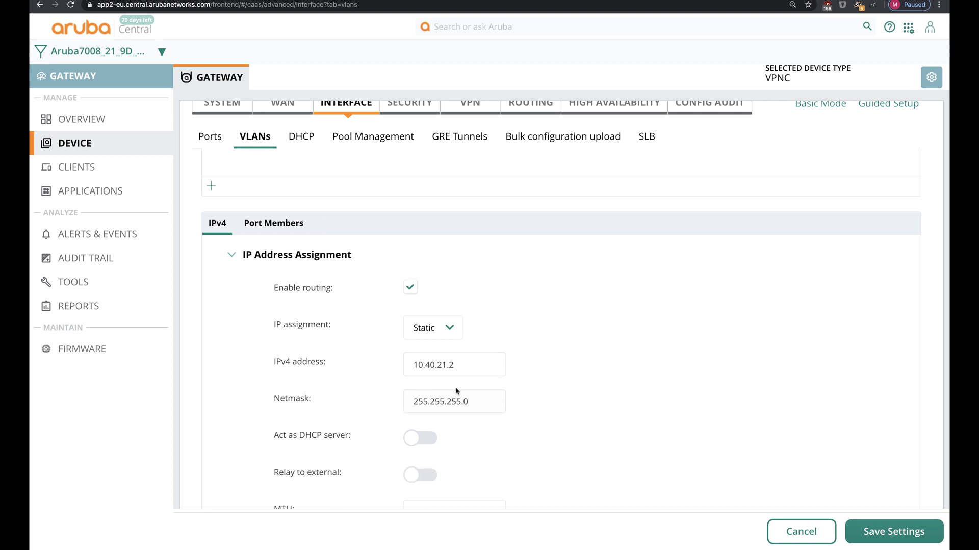
pyautogui.scroll(-4, 561, 332)
pyautogui.click(870, 528)
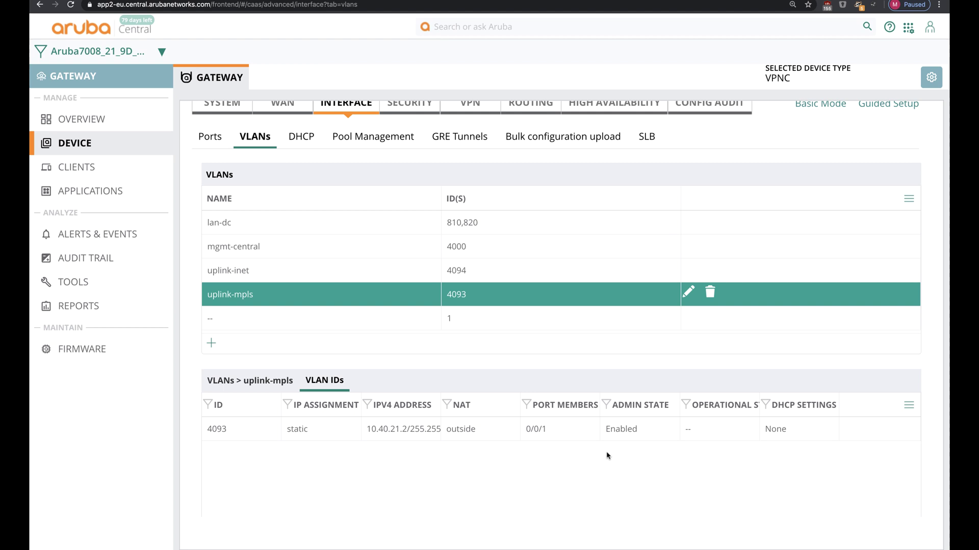
# Set lan-dc VLAN 820 to static address 10.80.20.2 with netmask 255.255.255.0
pyautogui.click(526, 228)
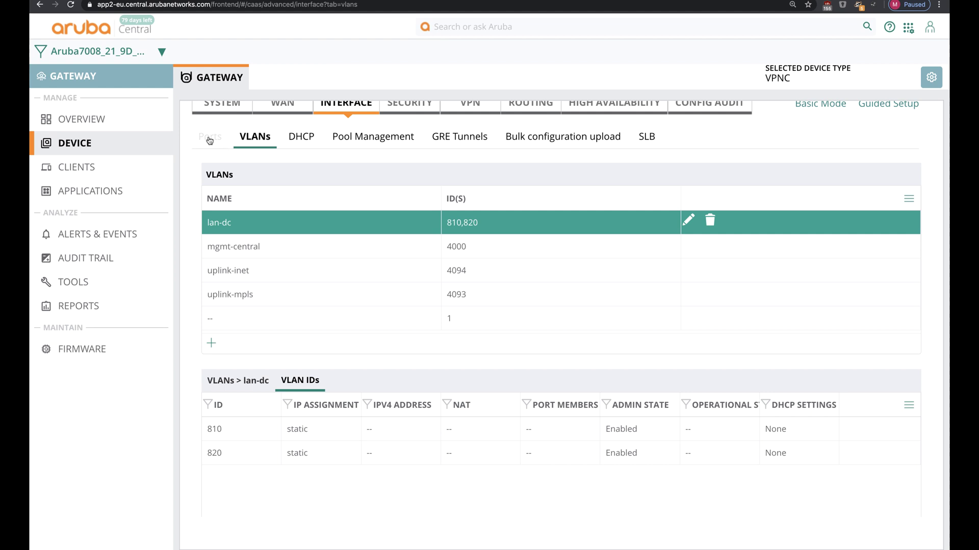
pyautogui.click(386, 455)
pyautogui.scroll(6, 386, 459)
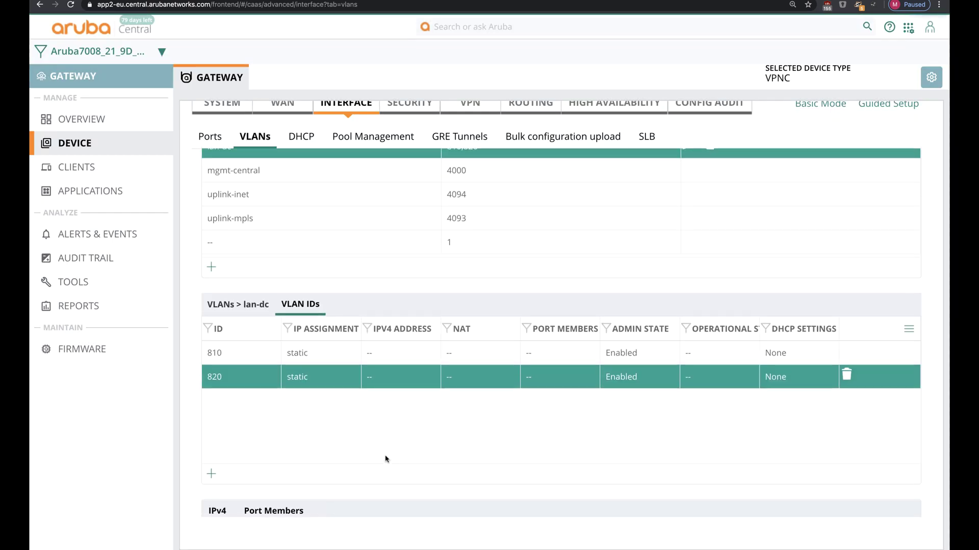
pyautogui.scroll(-4, 384, 459)
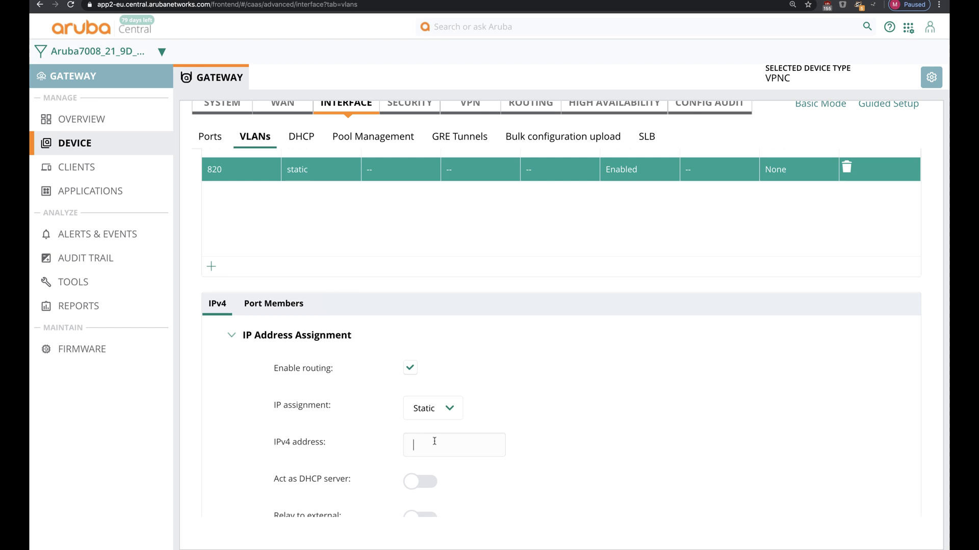
pyautogui.click(454, 445)
pyautogui.write('10.80.20')
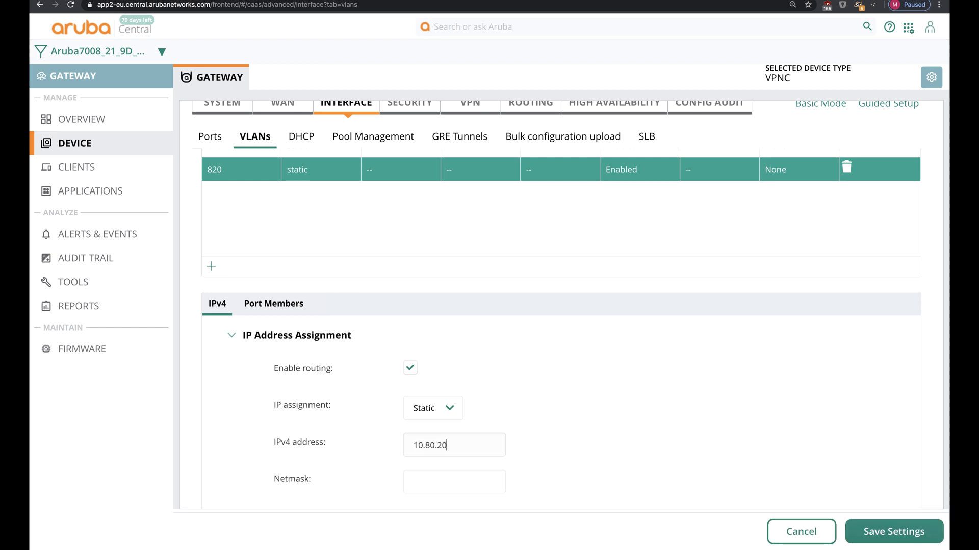
pyautogui.write('255.255.255.0')
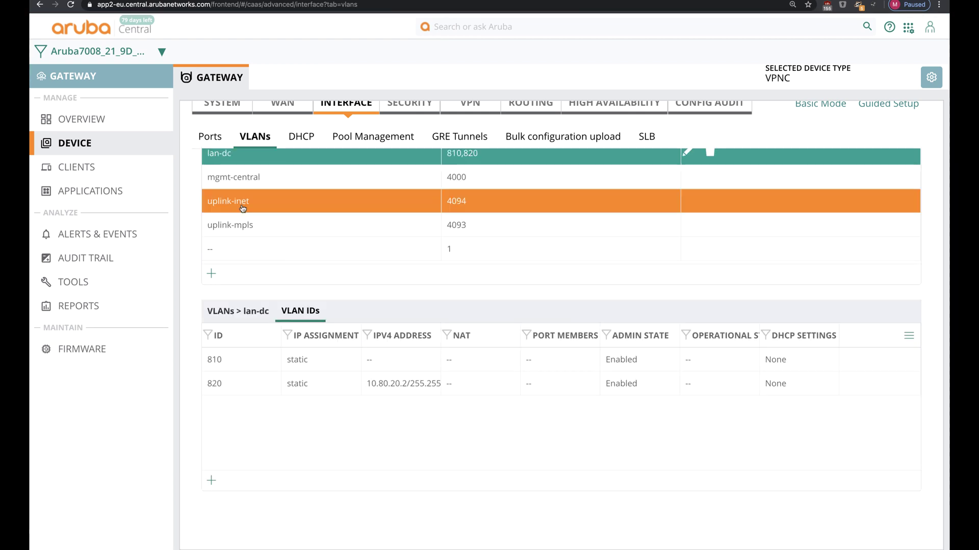
pyautogui.click(210, 136)
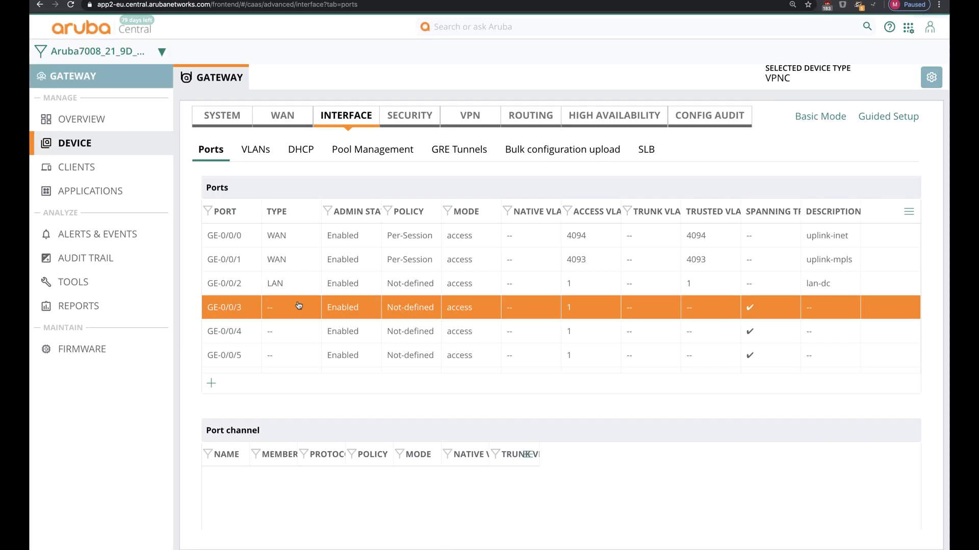
# Assign port GE-0/0/2 to VLAN 820 on ABC-DC-VPNC2
pyautogui.click(299, 292)
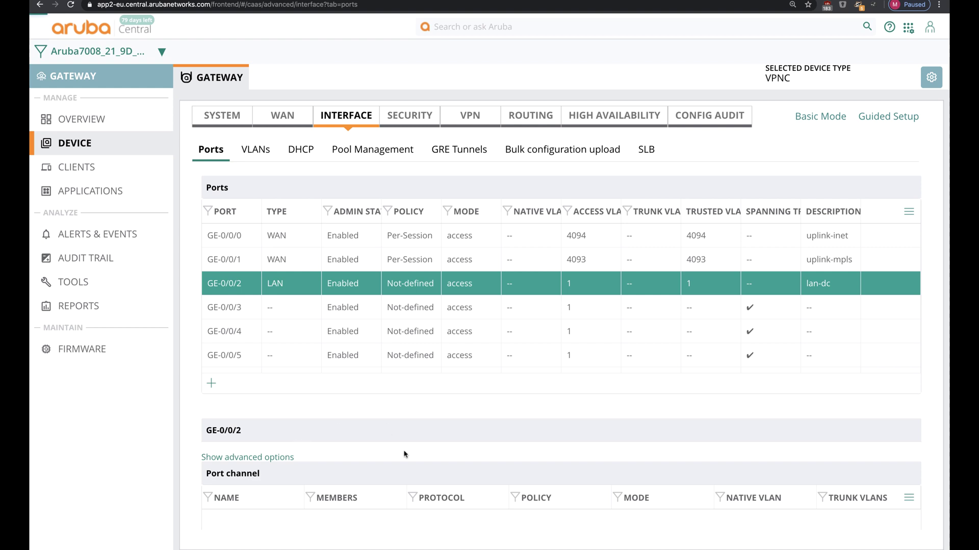
pyautogui.scroll(-3, 402, 448)
pyautogui.click(394, 468)
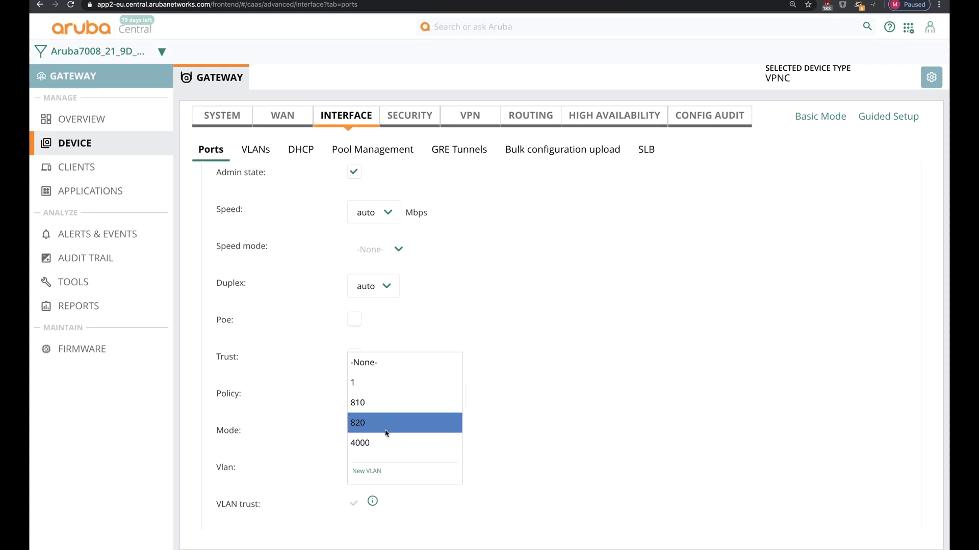
pyautogui.click(386, 432)
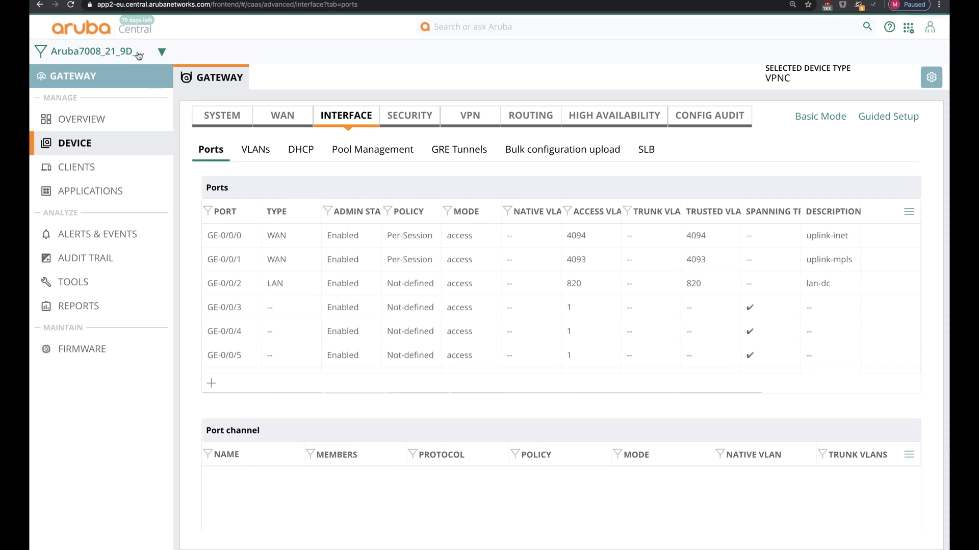
# On gateway ABC-DC-VPNC1, assign port GE-0/0/2 to VLAN 810
pyautogui.click(138, 55)
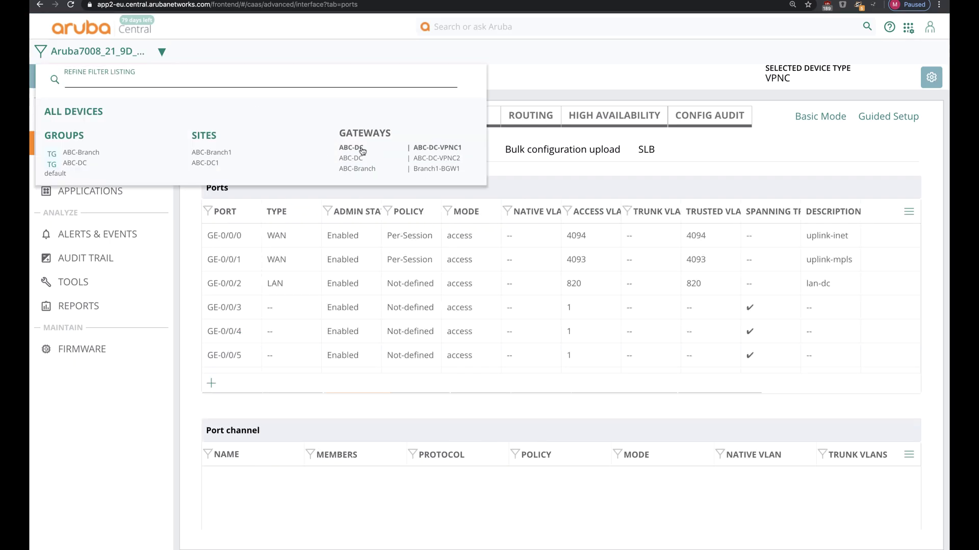
pyautogui.click(362, 149)
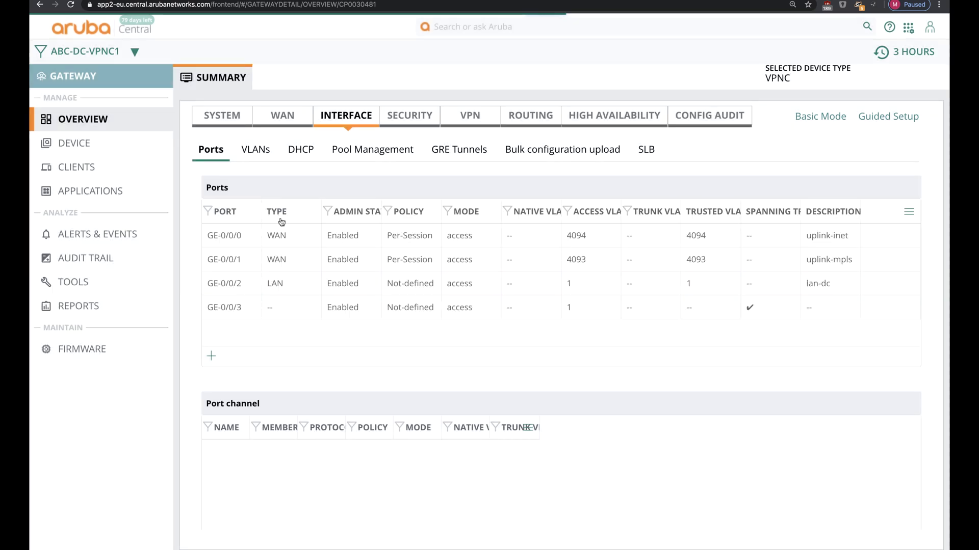
pyautogui.click(278, 236)
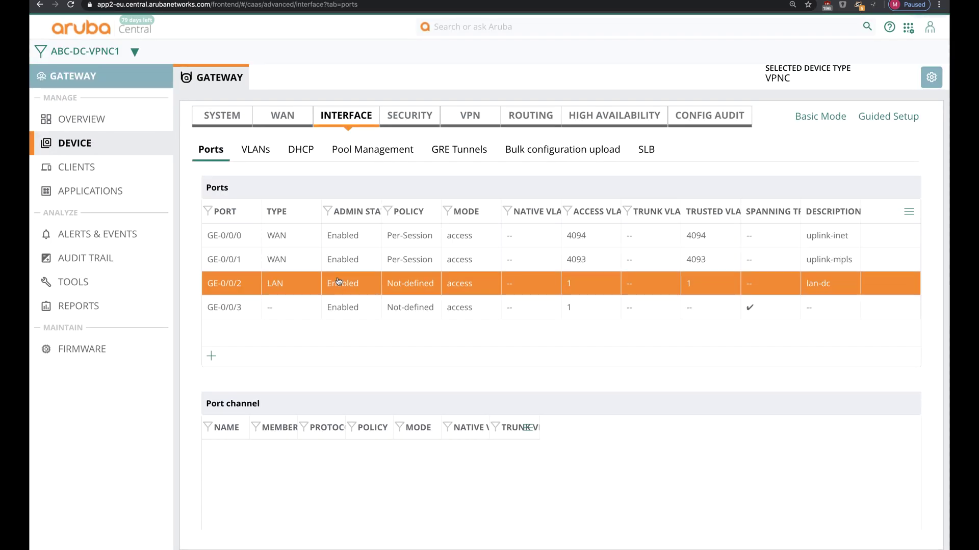
pyautogui.click(336, 282)
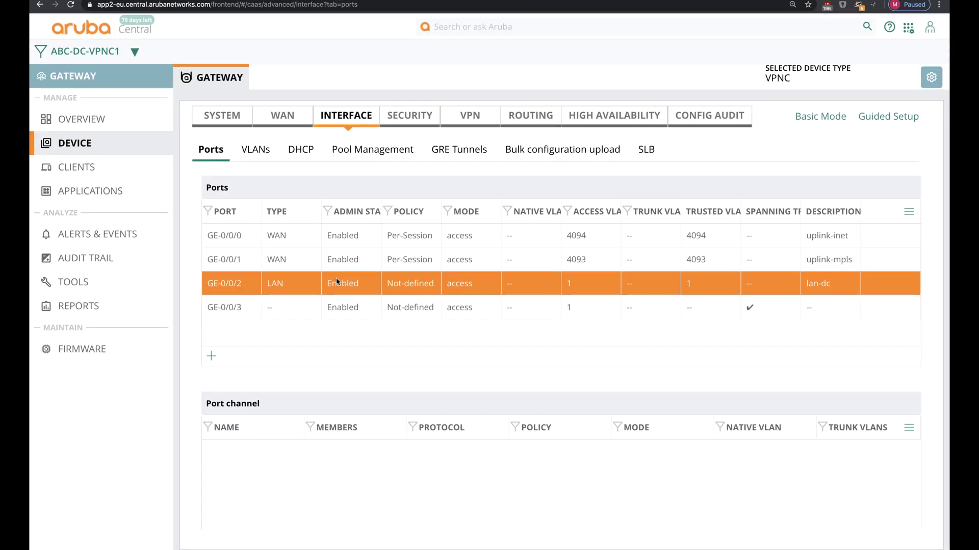
pyautogui.scroll(-5, 336, 428)
pyautogui.click(391, 415)
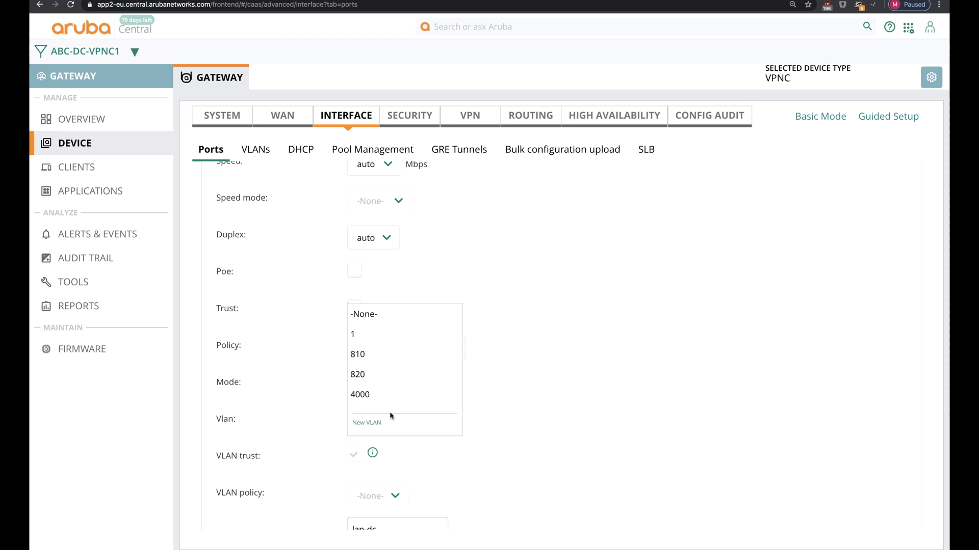
pyautogui.click(358, 355)
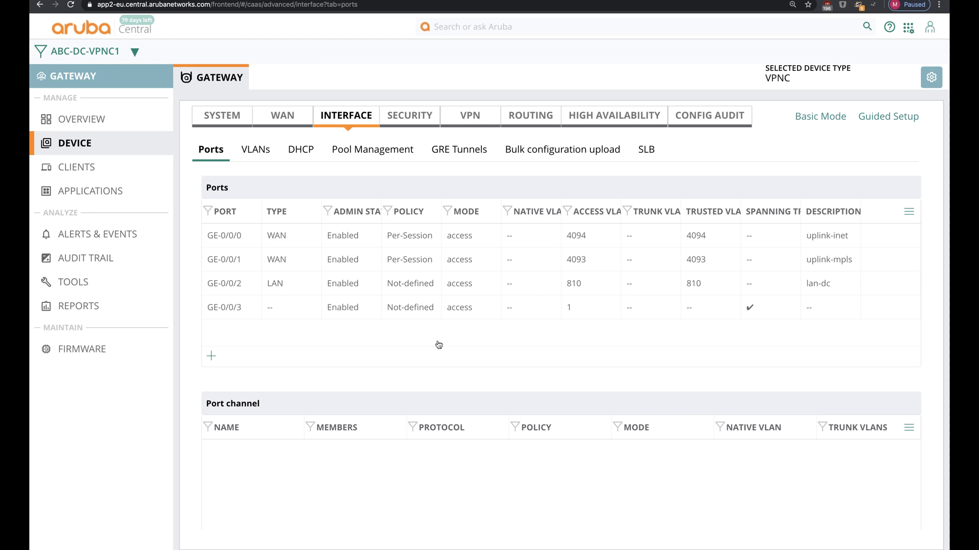
pyautogui.click(61, 118)
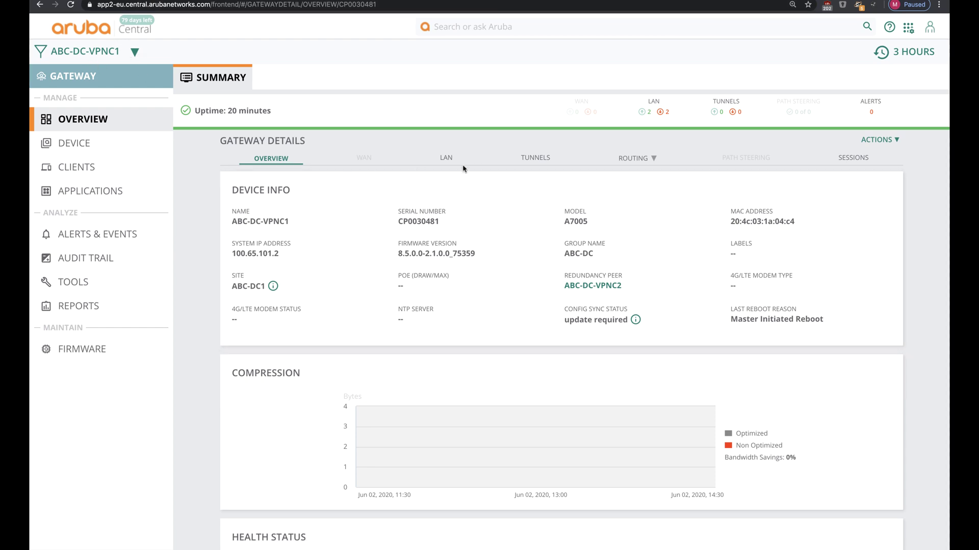
# Review ABC-DC-VPNC1's LAN VLAN interface details in the overview
pyautogui.click(447, 159)
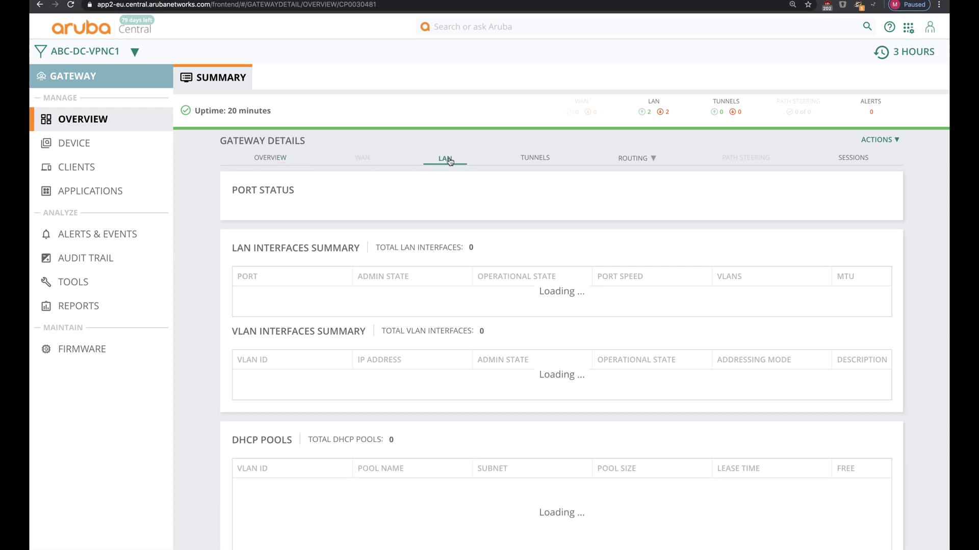
pyautogui.scroll(-3, 515, 350)
pyautogui.scroll(-2, 515, 350)
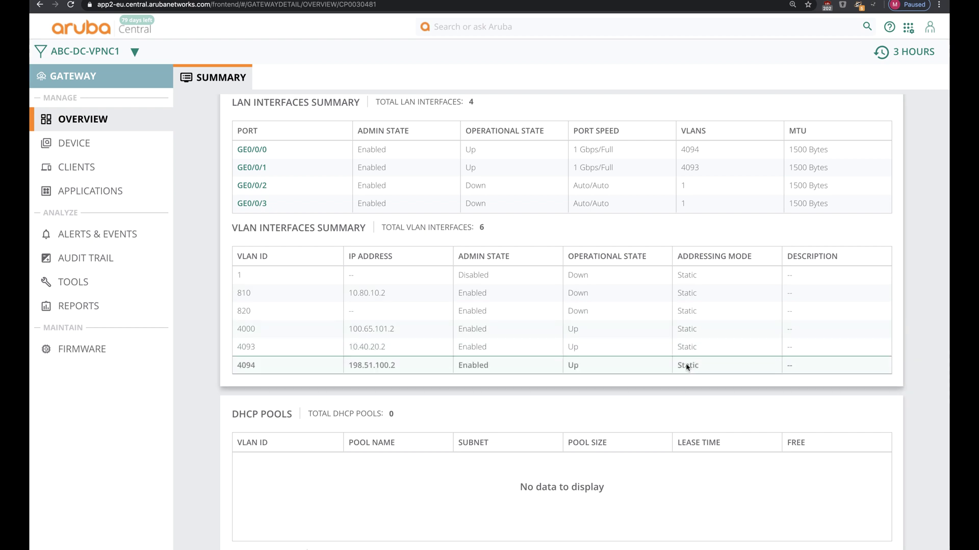
pyautogui.scroll(5, 703, 345)
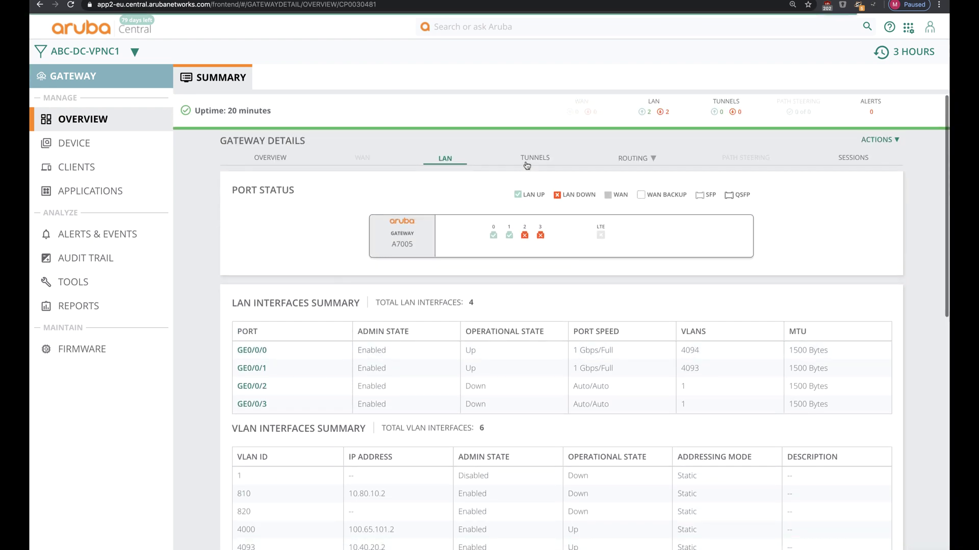
# Show ABC-DC-VPNC1's route table and refresh it several times
pyautogui.click(632, 158)
pyautogui.click(635, 260)
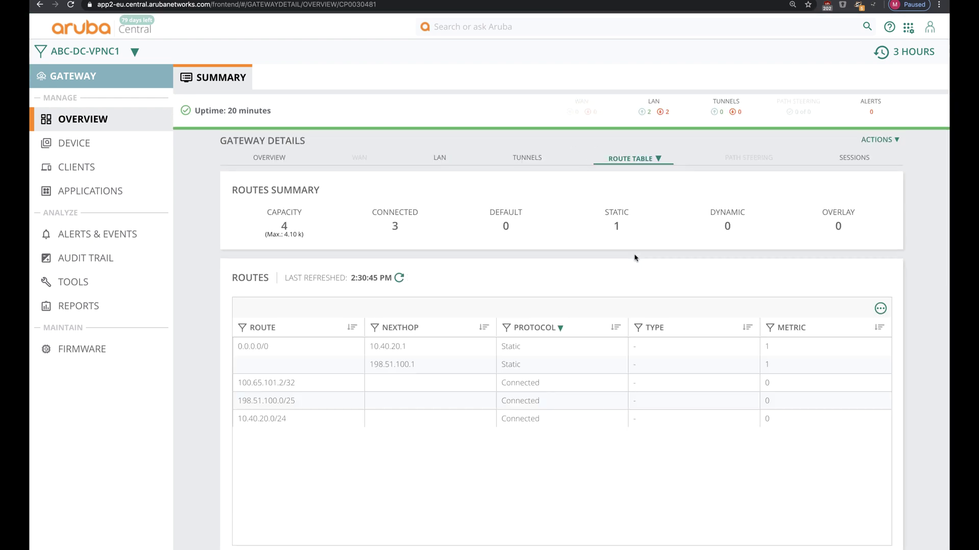
pyautogui.scroll(-1, 636, 257)
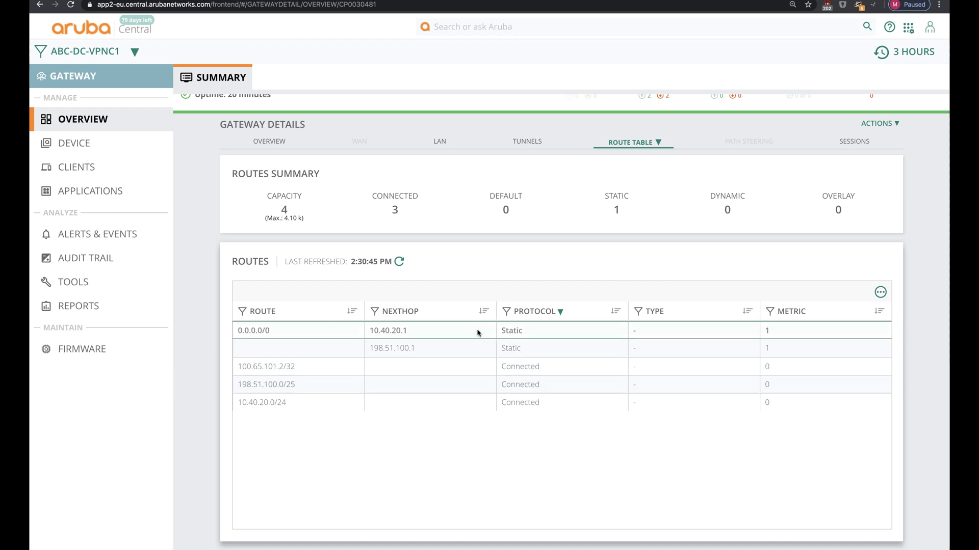
pyautogui.click(397, 264)
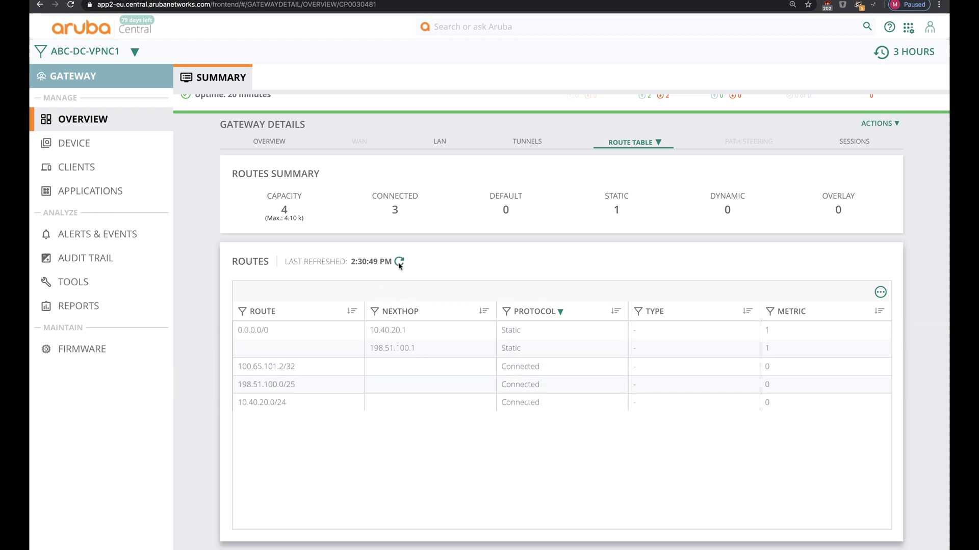
pyautogui.click(399, 262)
pyautogui.click(400, 264)
# Switch to ABC-DC-VPNC2 and show its route table with default routes via 10.40.21.1 and 198.51.100.129
pyautogui.click(122, 55)
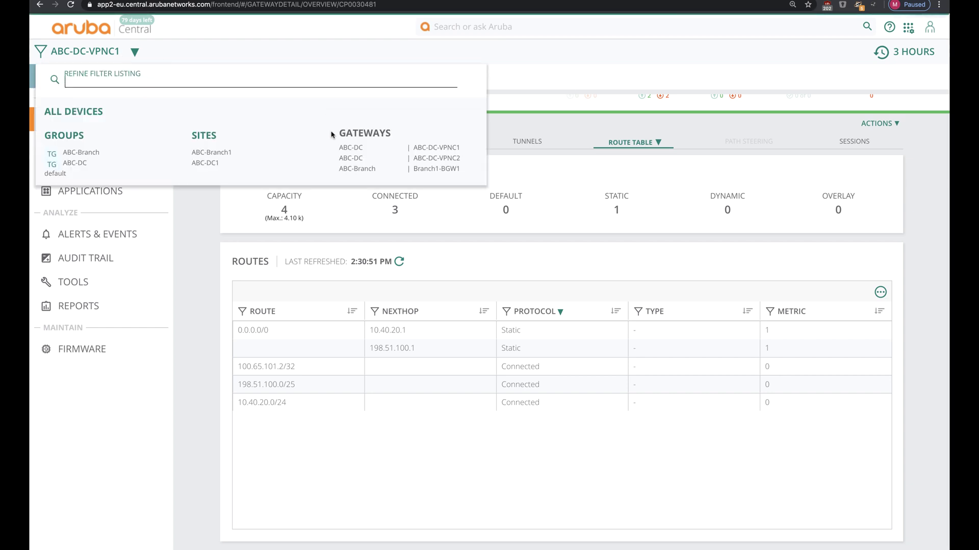
pyautogui.click(350, 157)
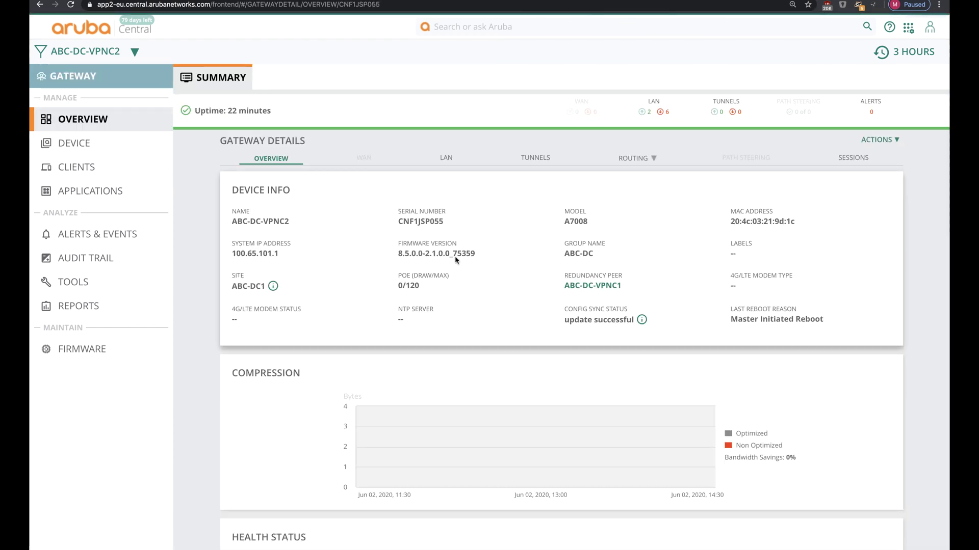
pyautogui.moveTo(635, 159)
pyautogui.click(620, 263)
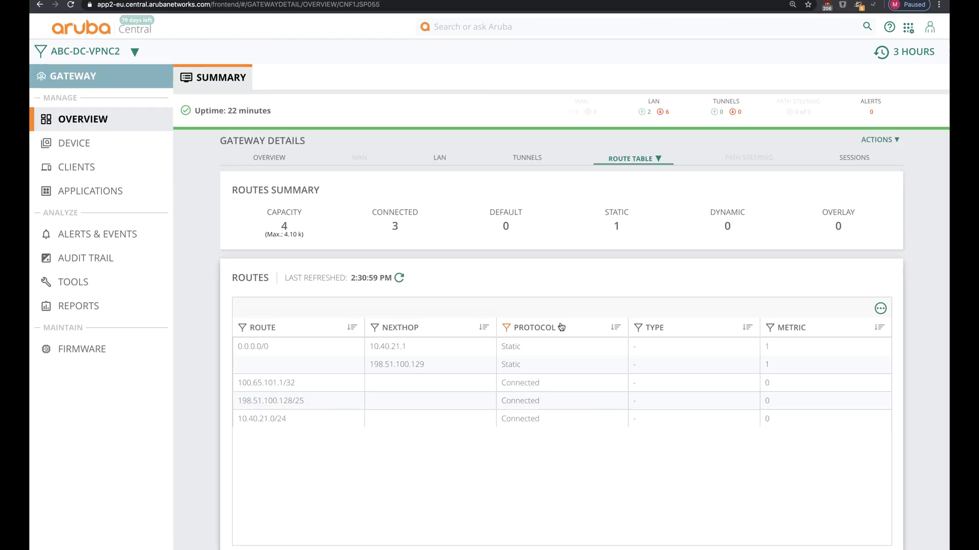